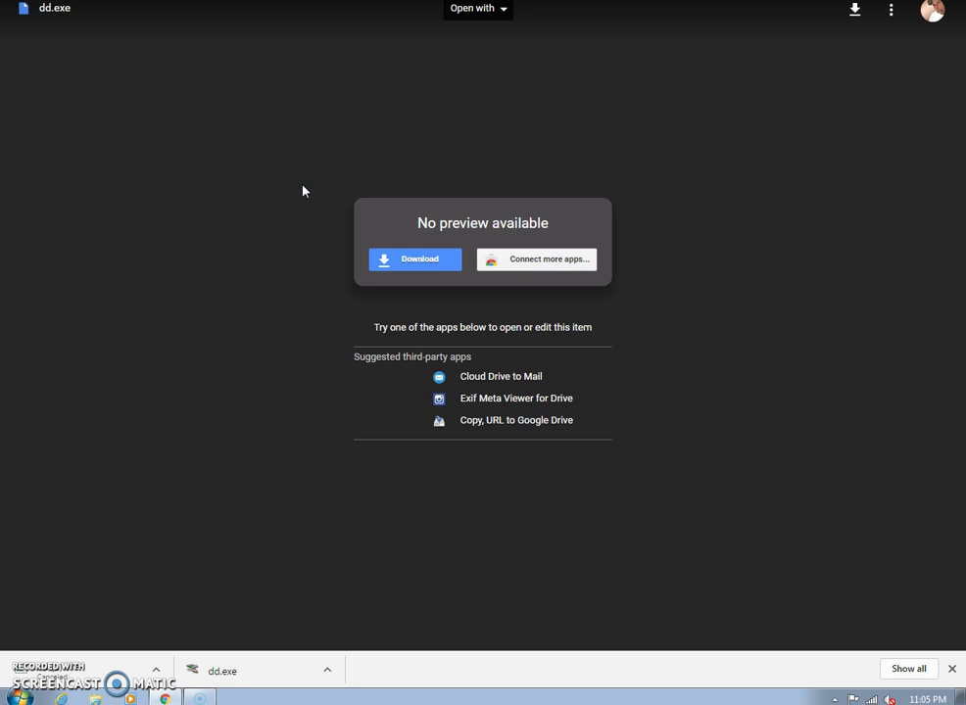
# Step: Start Double Driver from the desktop, enlarge its backup view and scan the current system for drivers
pyautogui.click(372, 95)
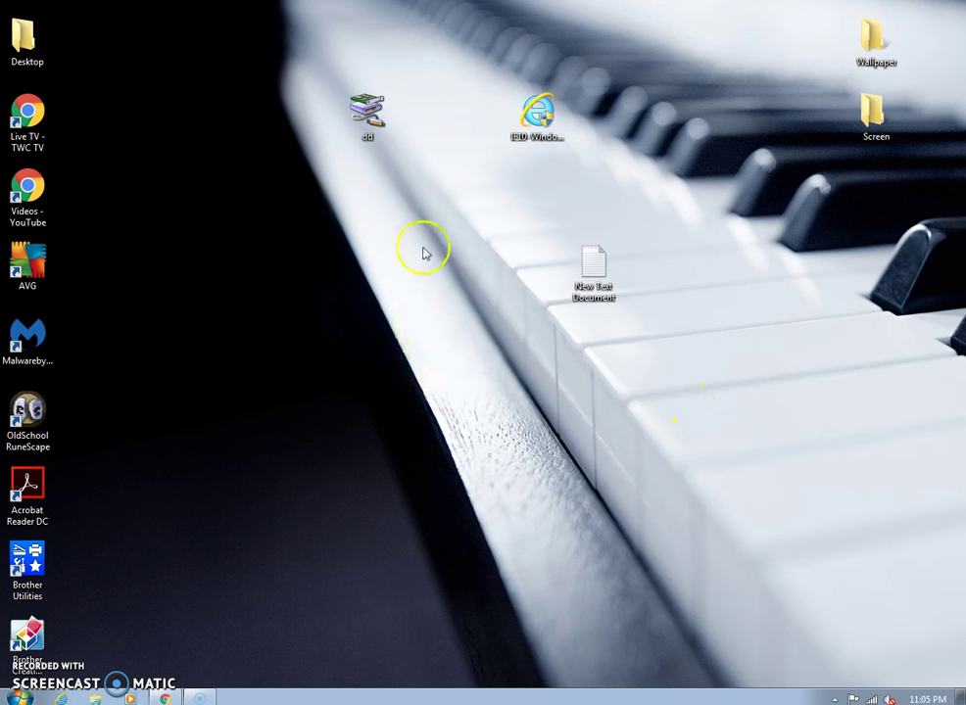
pyautogui.doubleClick(366, 113)
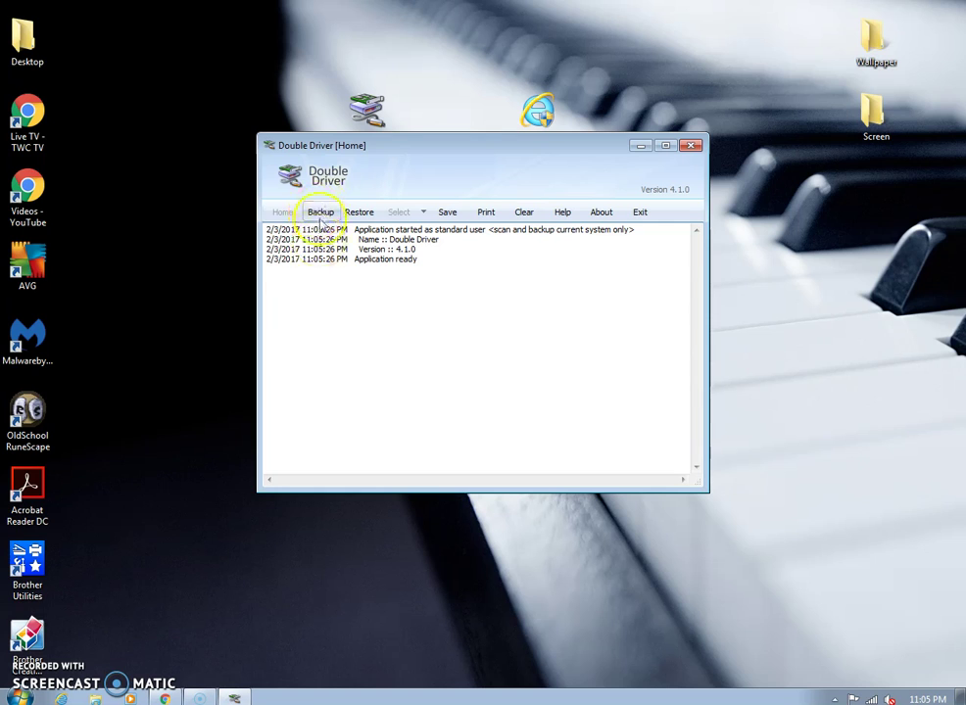
pyautogui.click(319, 214)
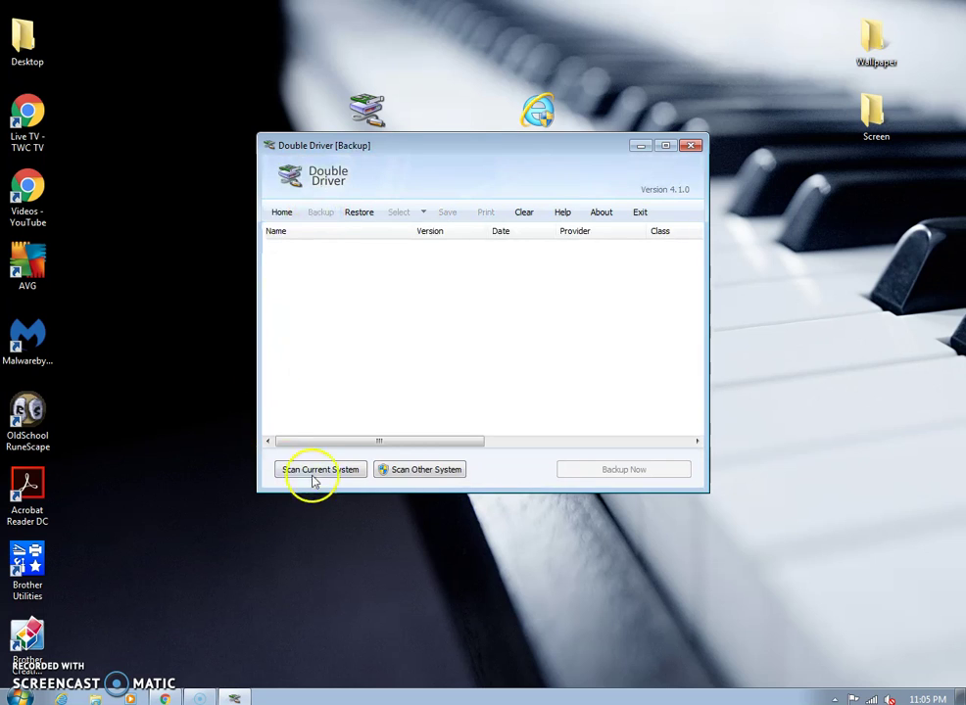
pyautogui.click(665, 145)
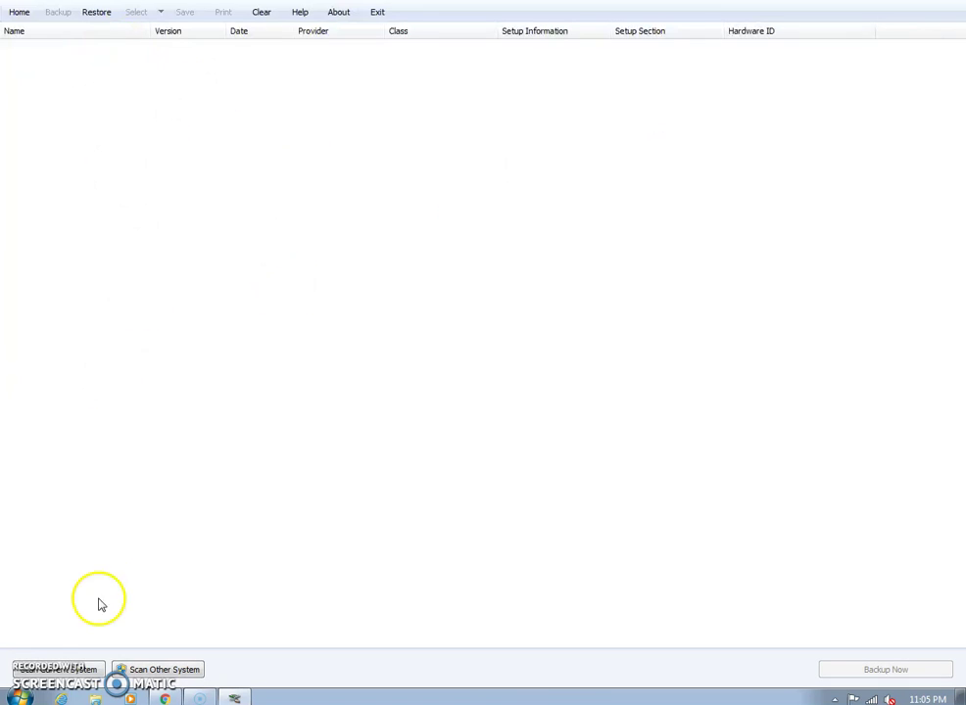
pyautogui.click(49, 671)
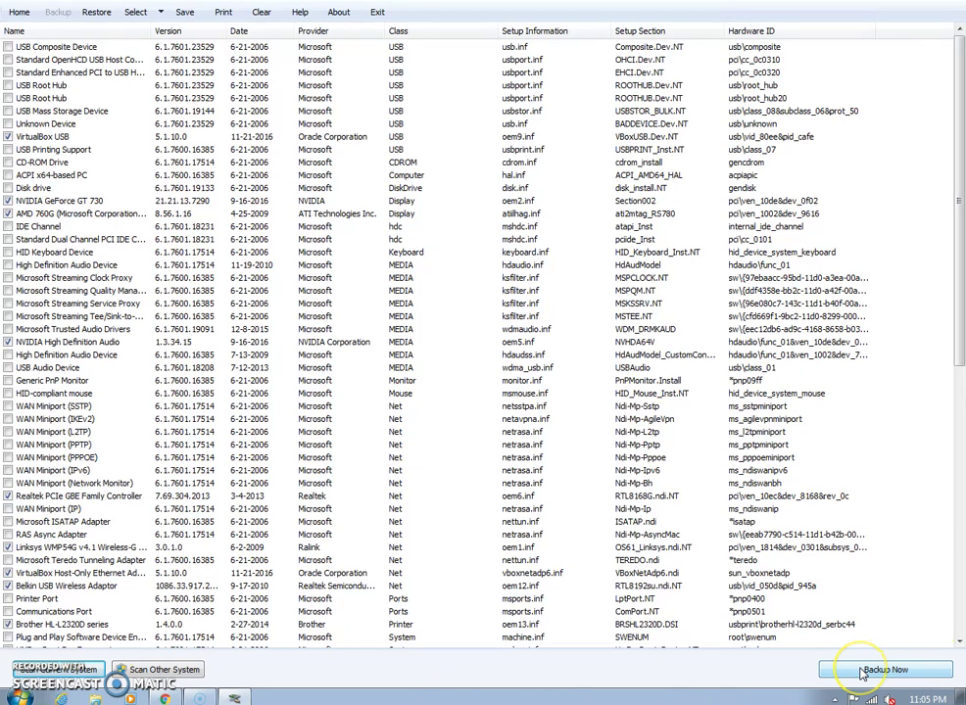
# Step: Set the driver backup destination to a new folder named driver on Local Disk (C:)
pyautogui.click(862, 672)
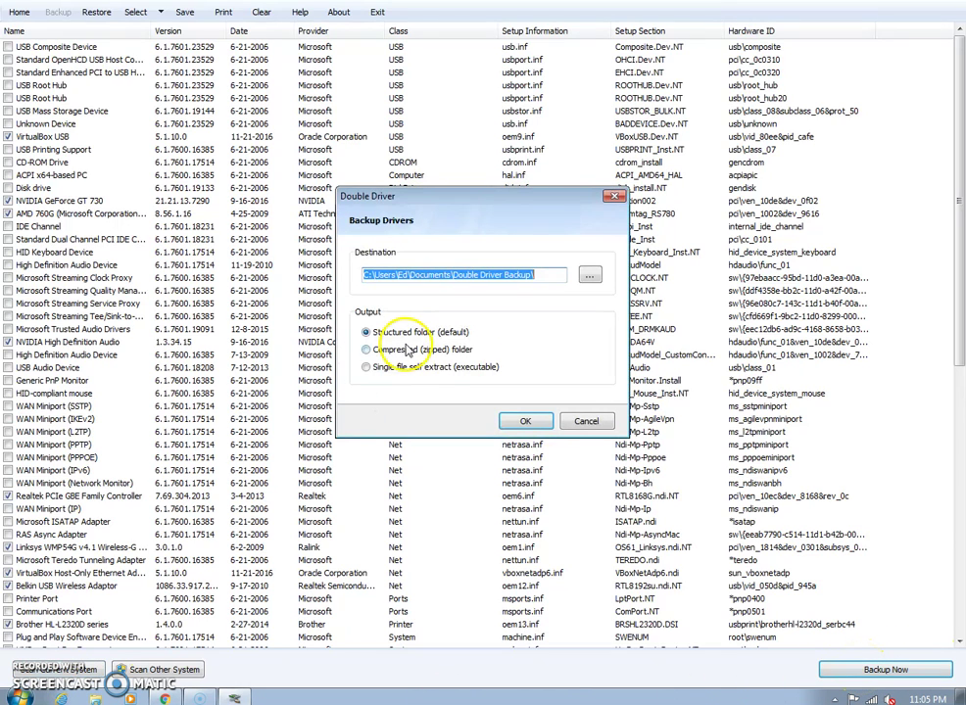
pyautogui.click(589, 280)
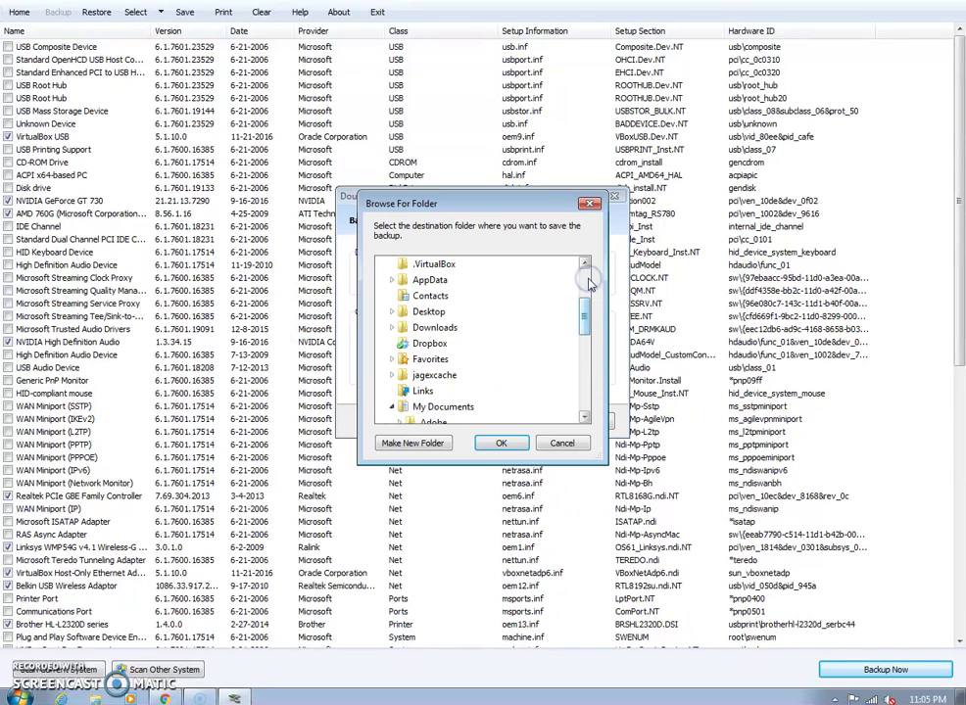
pyautogui.moveTo(585, 308); pyautogui.dragTo(384, 350)
pyautogui.click(385, 344)
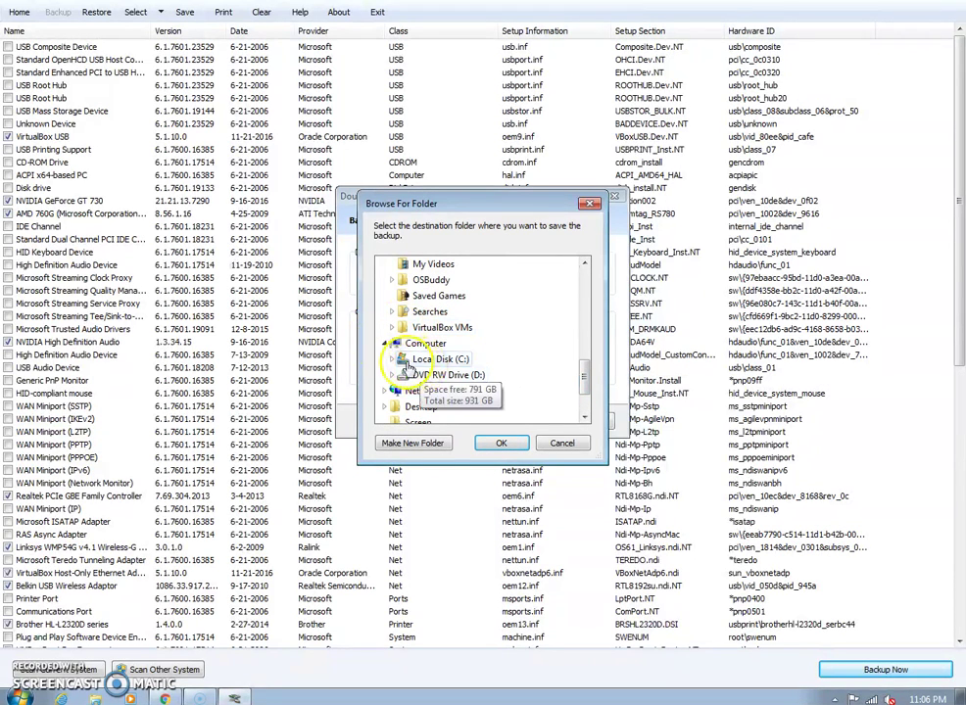
pyautogui.click(424, 361)
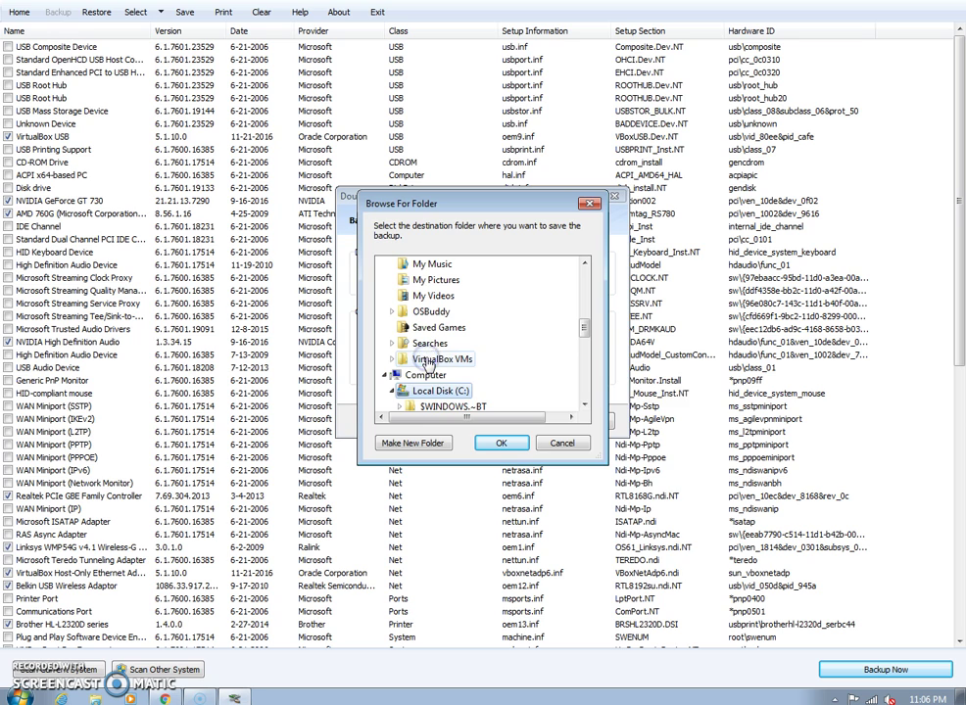
pyautogui.click(409, 445)
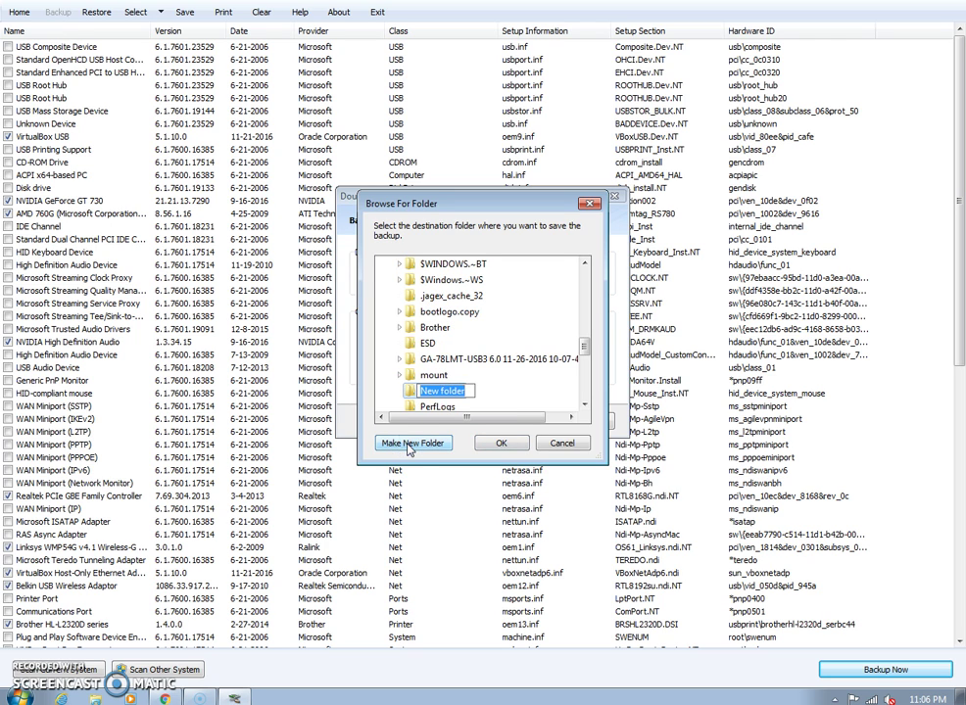
pyautogui.write('driver')
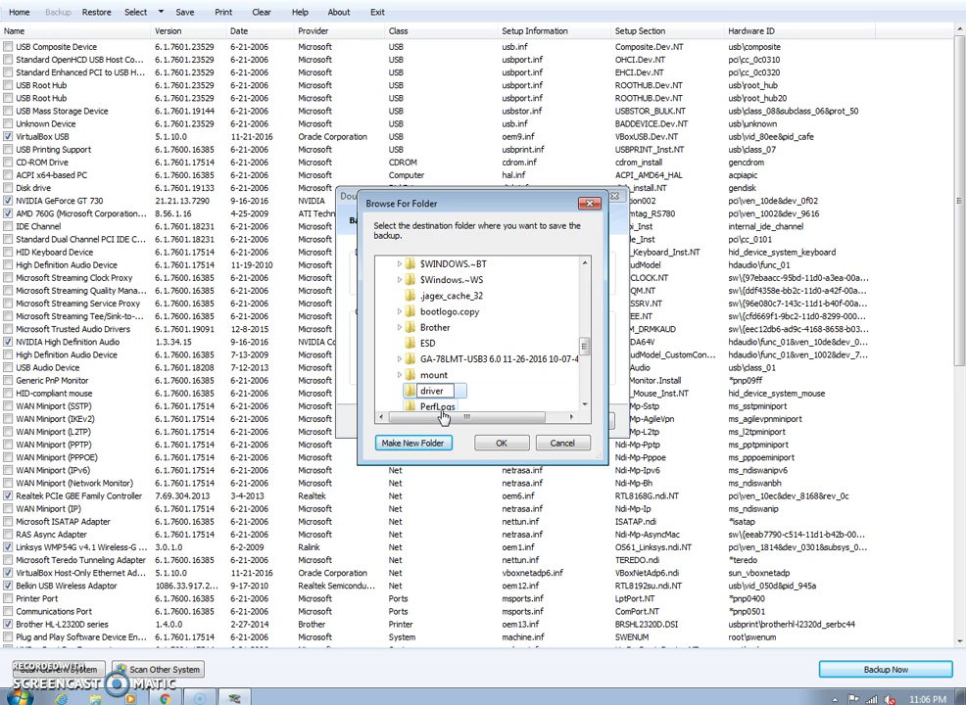
pyautogui.click(442, 394)
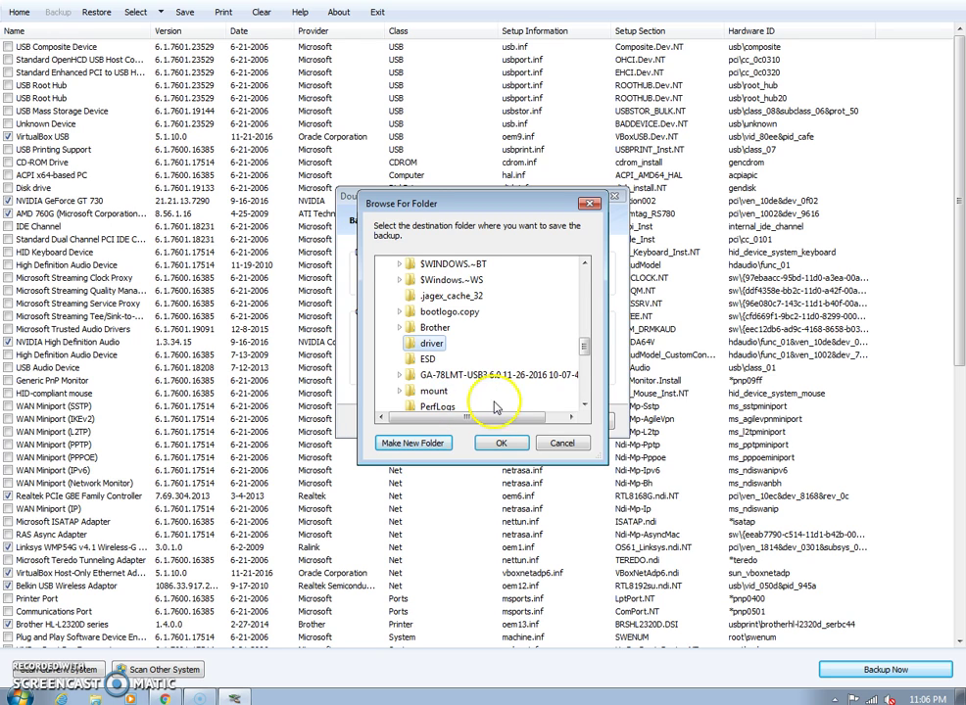
pyautogui.click(427, 358)
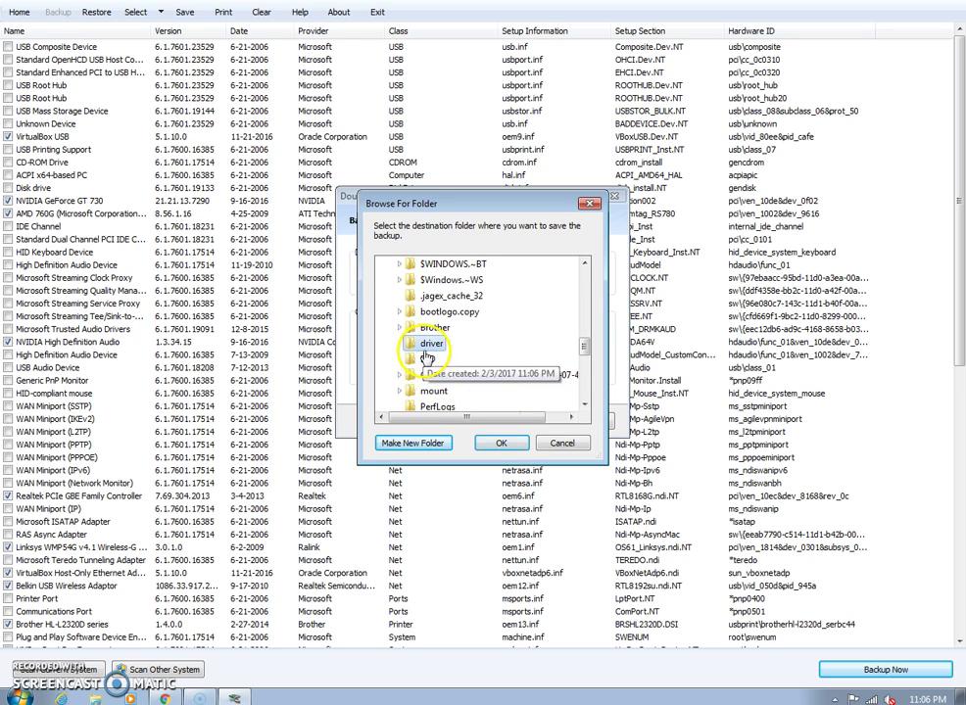
pyautogui.click(500, 446)
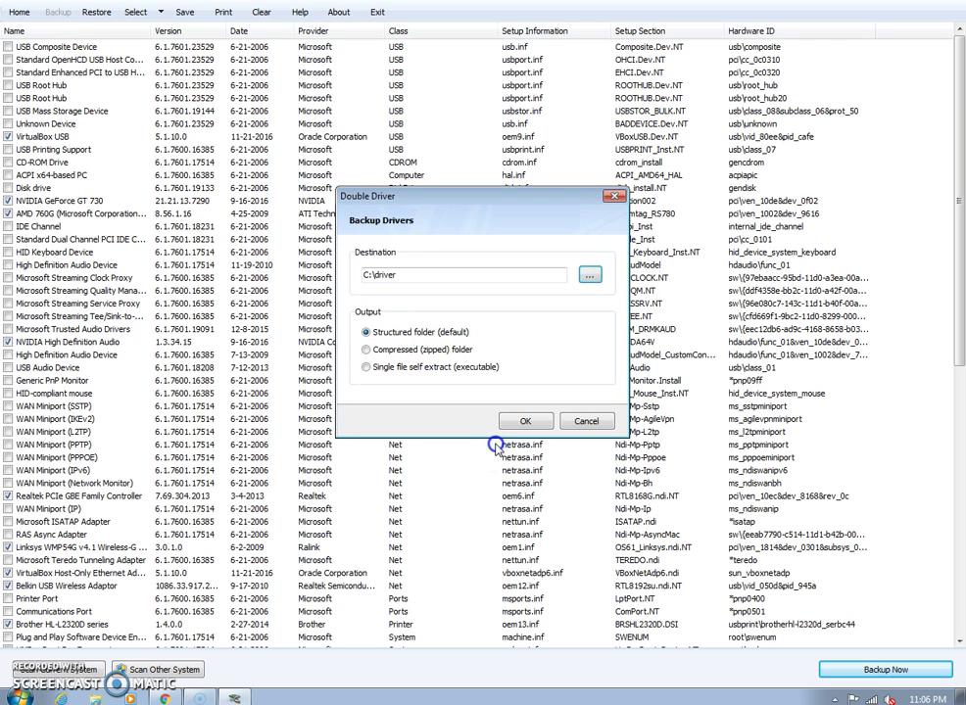
# Step: Run the backup of the checked drivers as a structured folder and close Double Driver
pyautogui.click(518, 422)
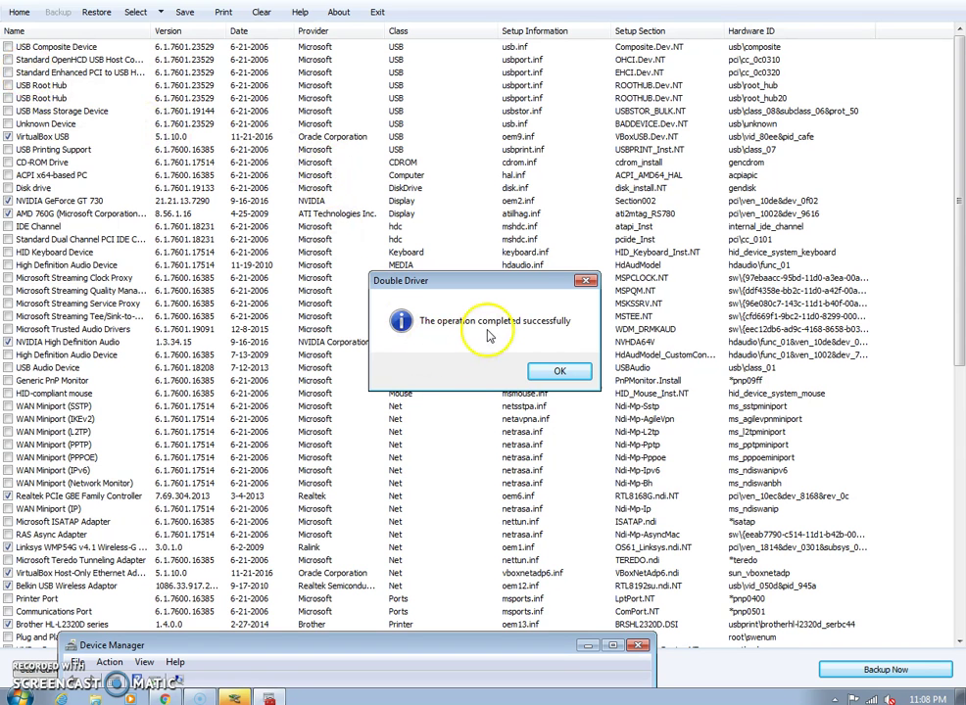
pyautogui.click(554, 373)
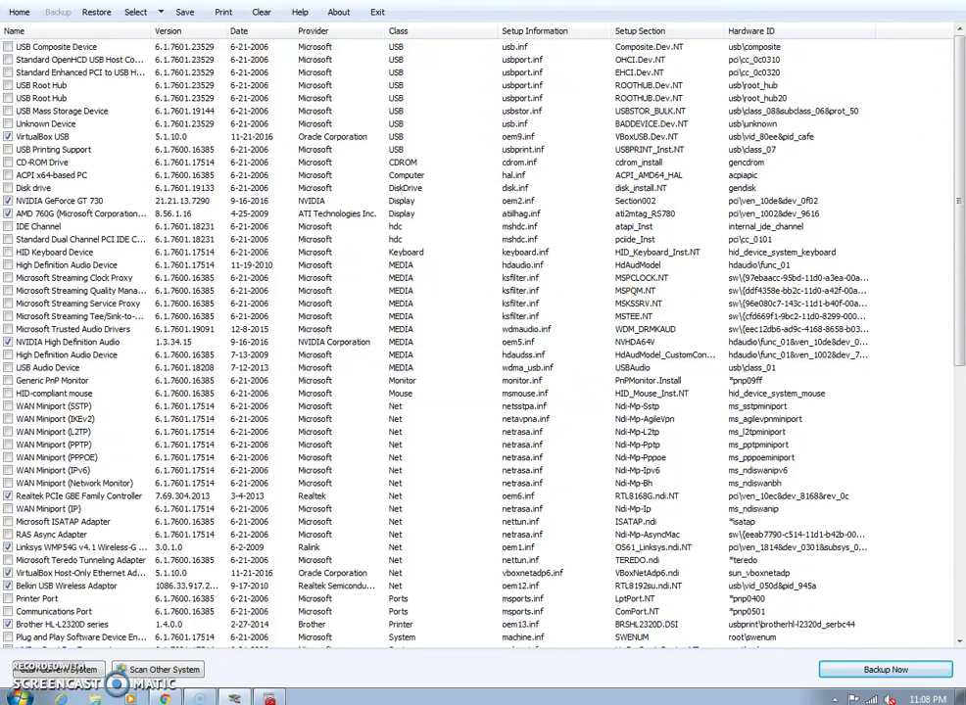
pyautogui.hotkey('alt', 'F4')
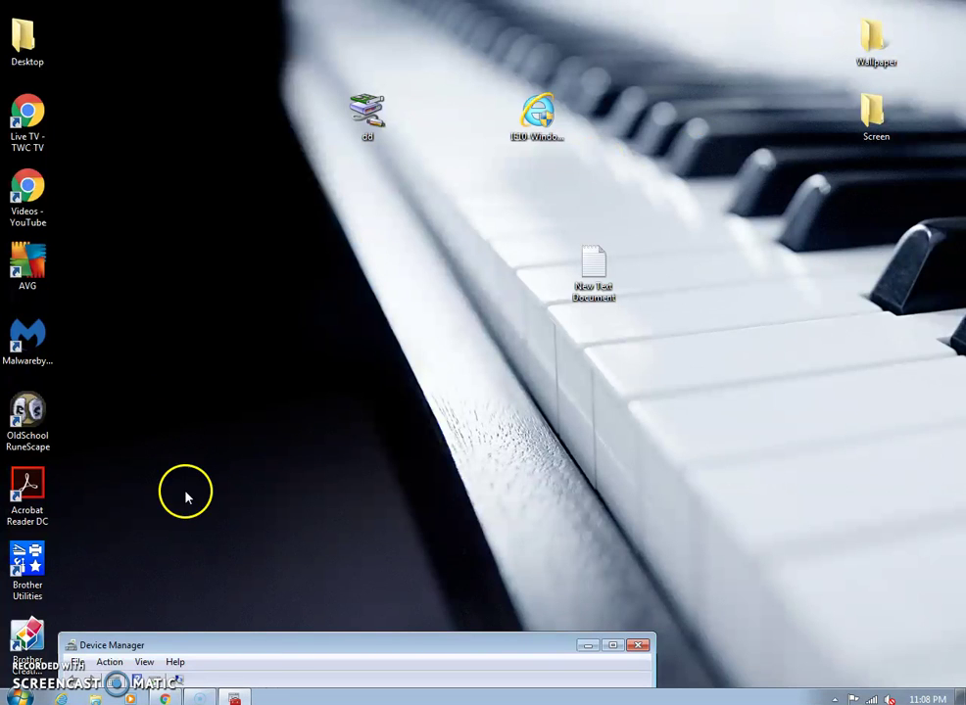
# Step: Browse to C:\driver on the computer and open the dated backup folder inside it
pyautogui.click(22, 697)
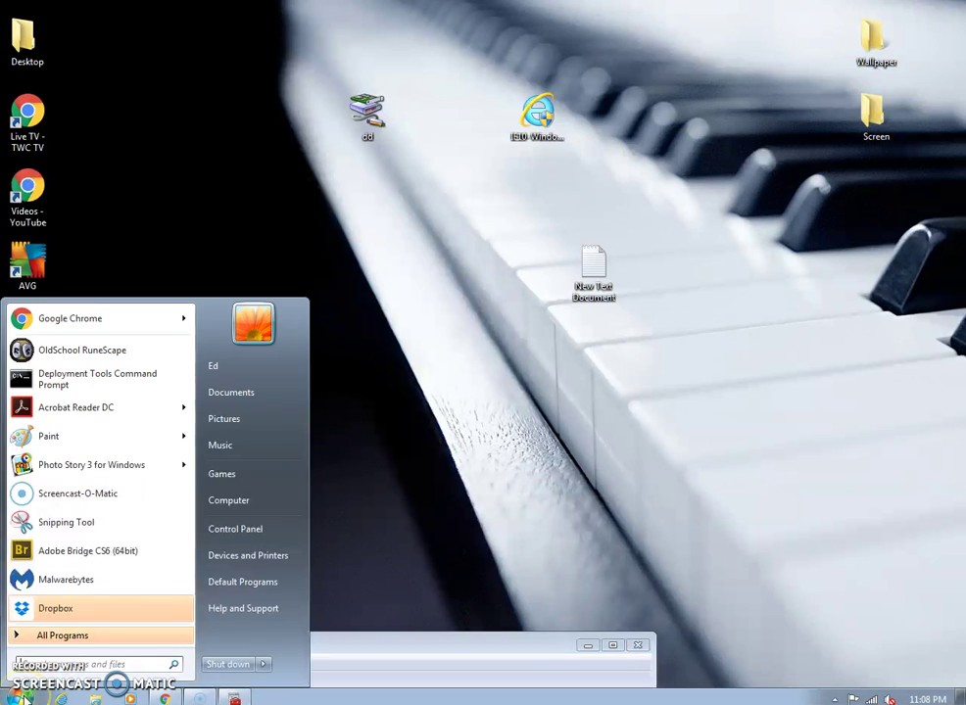
pyautogui.click(225, 499)
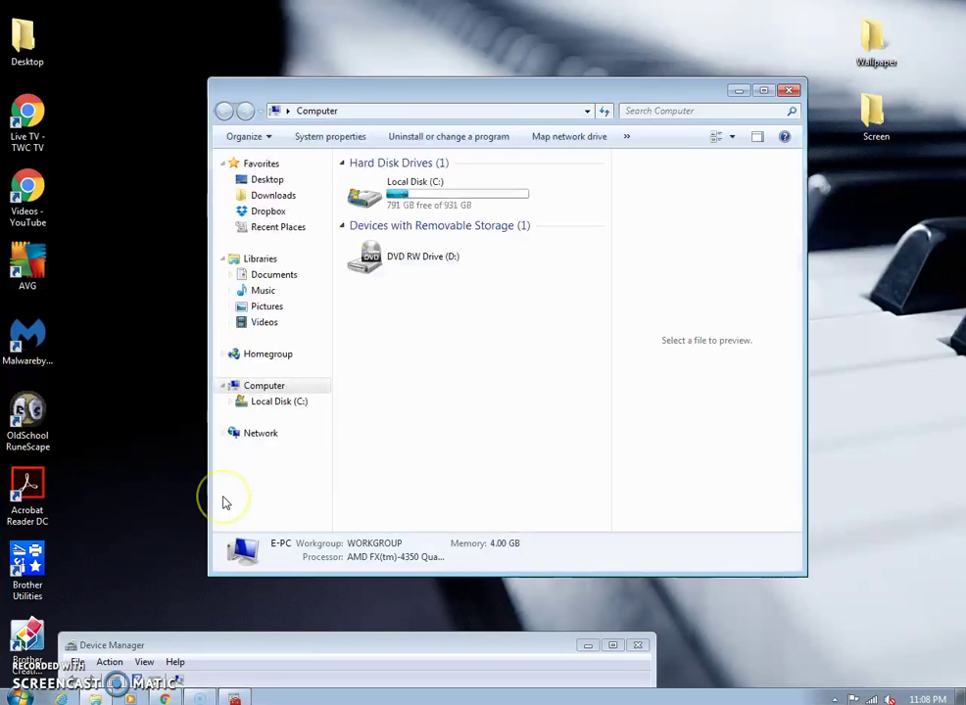
pyautogui.doubleClick(441, 201)
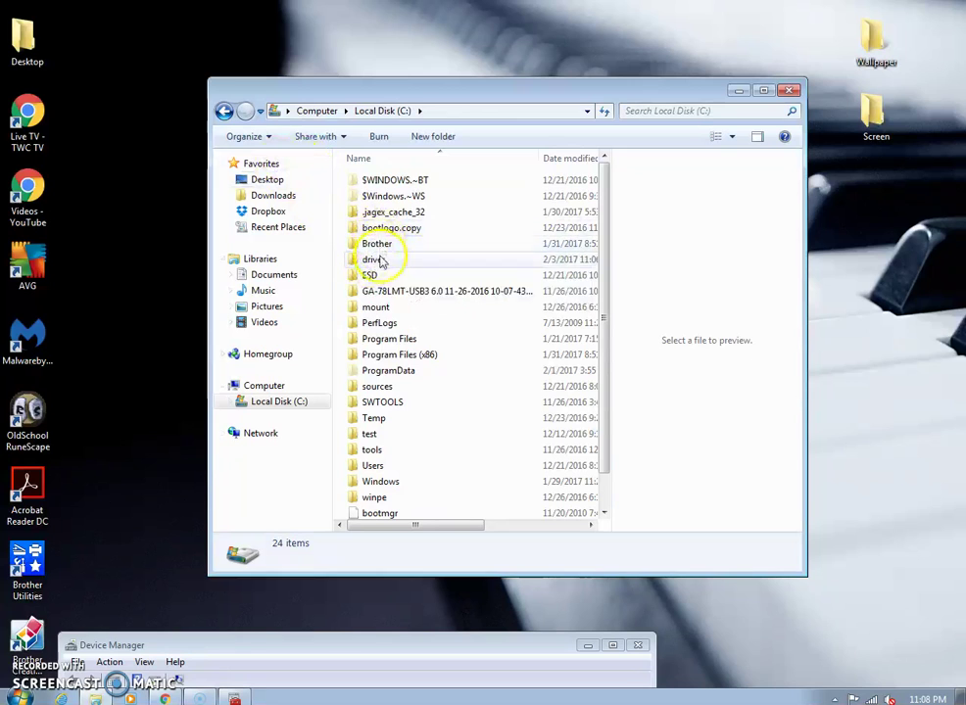
pyautogui.doubleClick(374, 263)
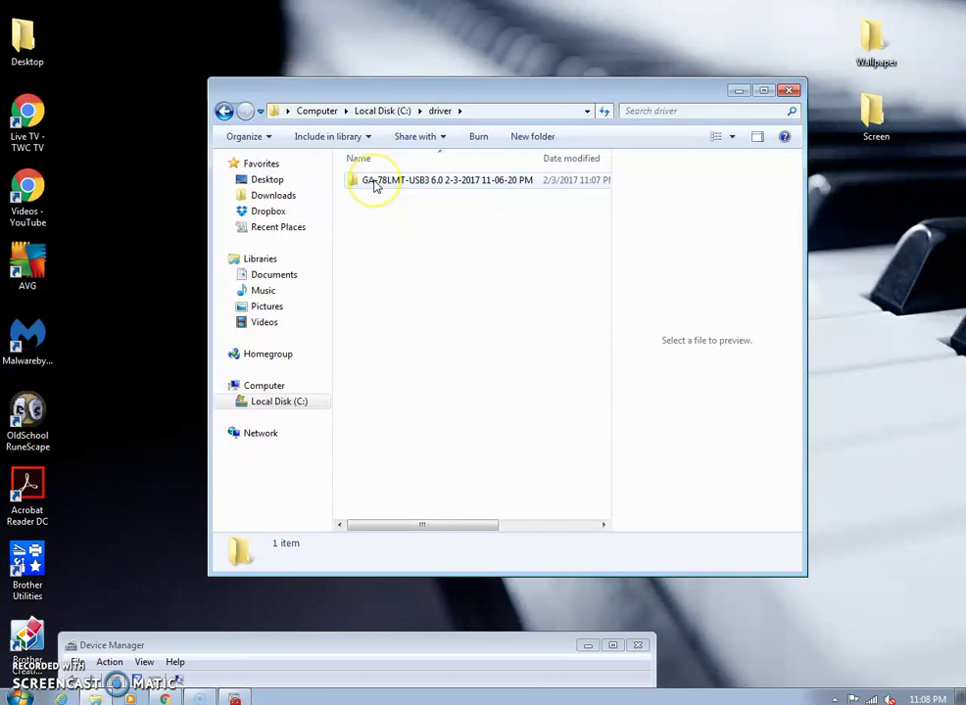
pyautogui.doubleClick(374, 184)
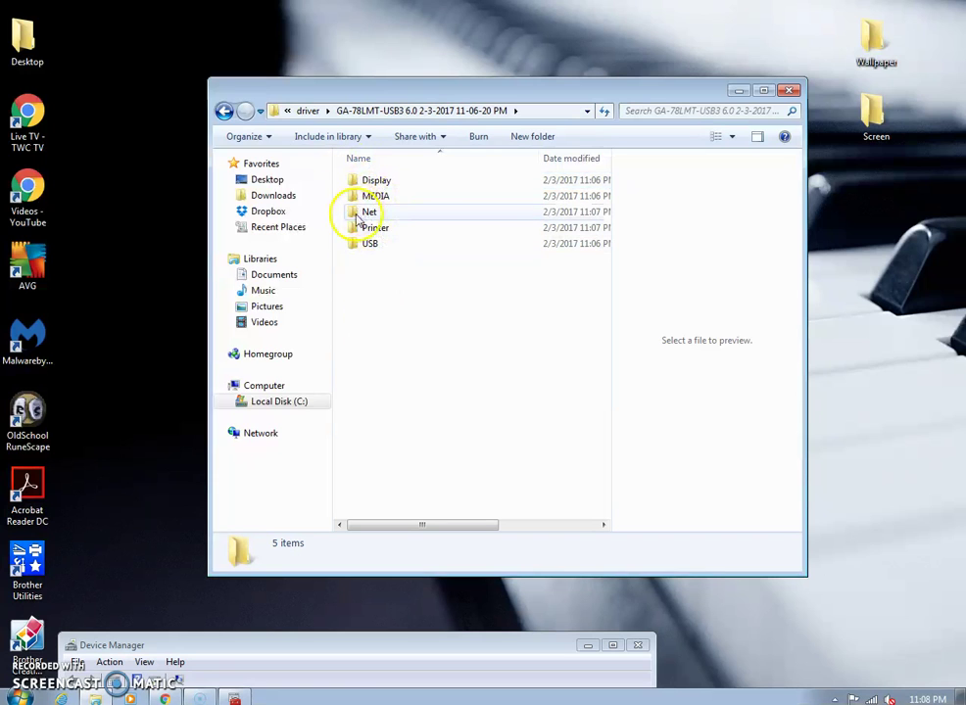
# Step: Examine the network adapter driver folders inside the backup's Net folder
pyautogui.doubleClick(368, 212)
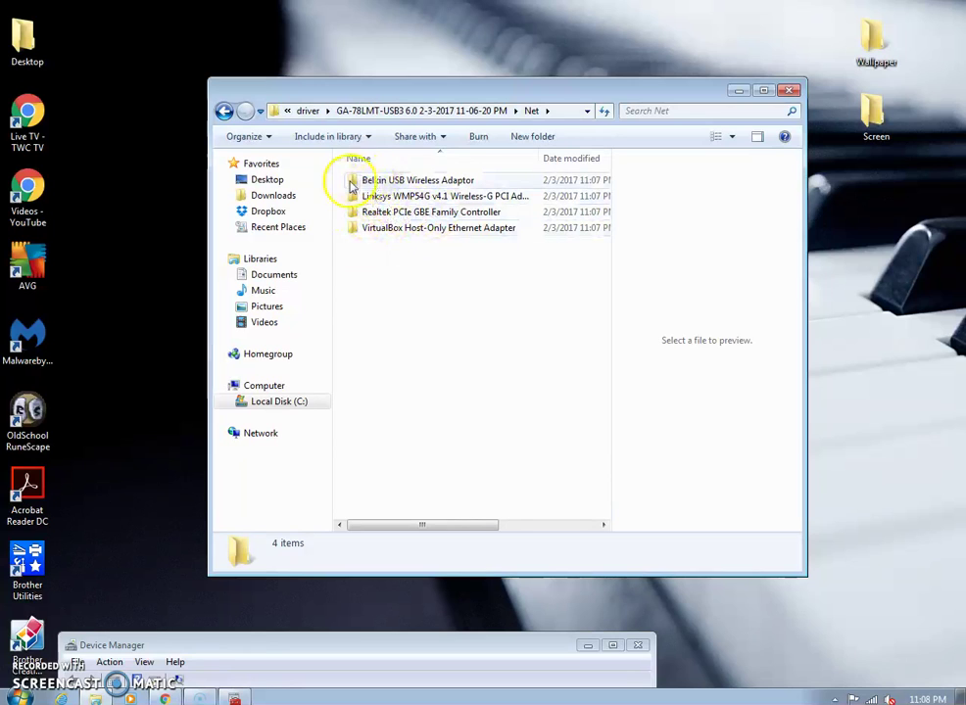
pyautogui.click(364, 186)
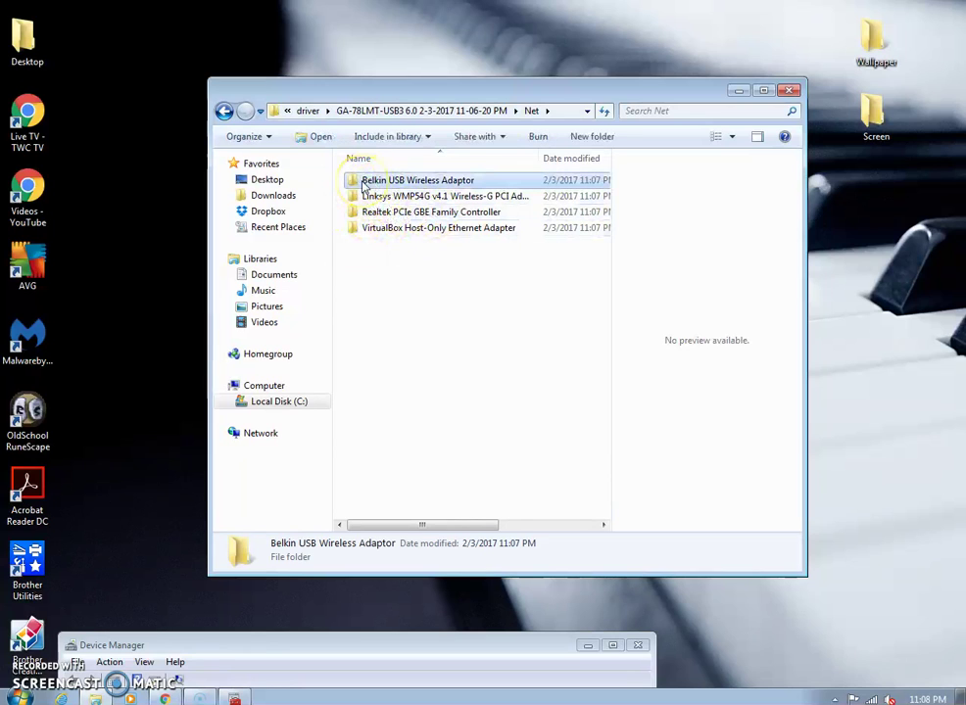
pyautogui.click(358, 232)
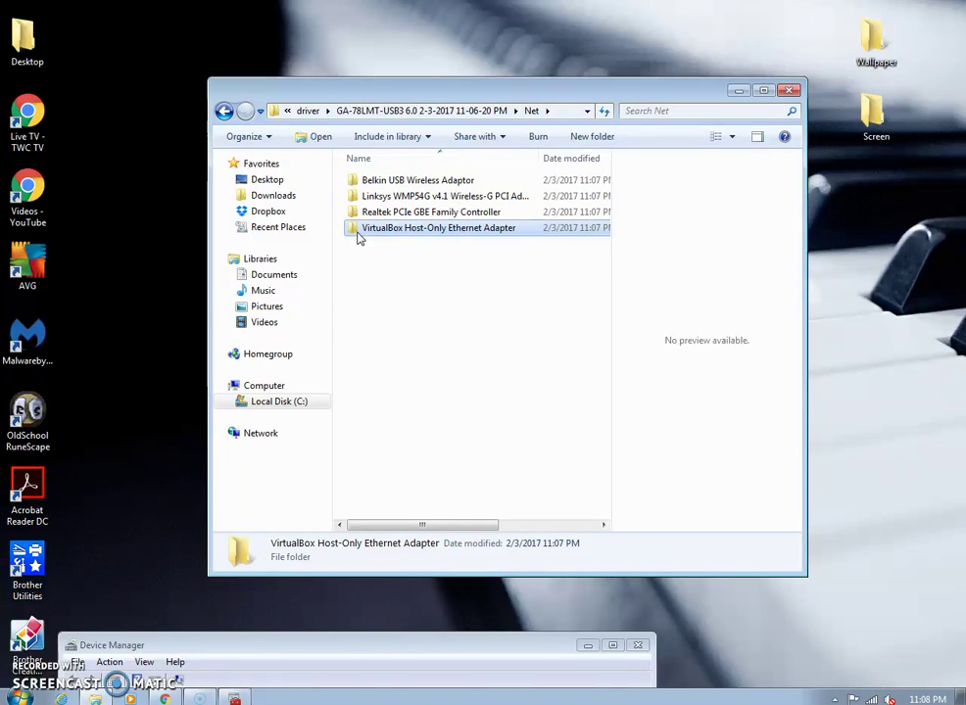
# Step: Inspect the backup's Printer folder and its Brother HL-L2320D series subfolder, and return to the driver folder
pyautogui.click(223, 112)
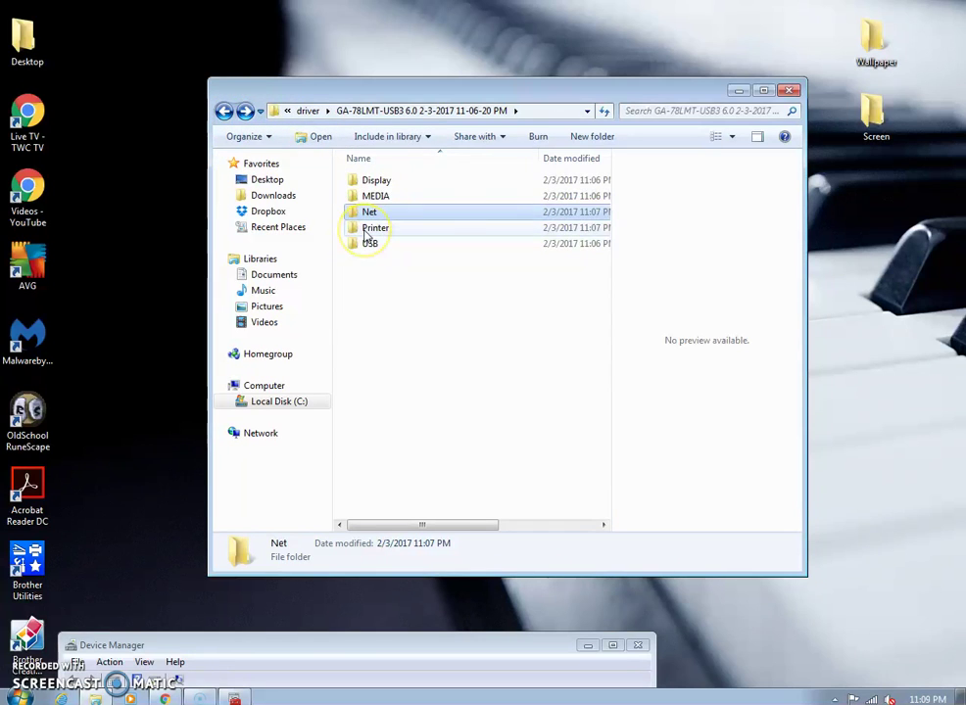
pyautogui.doubleClick(369, 228)
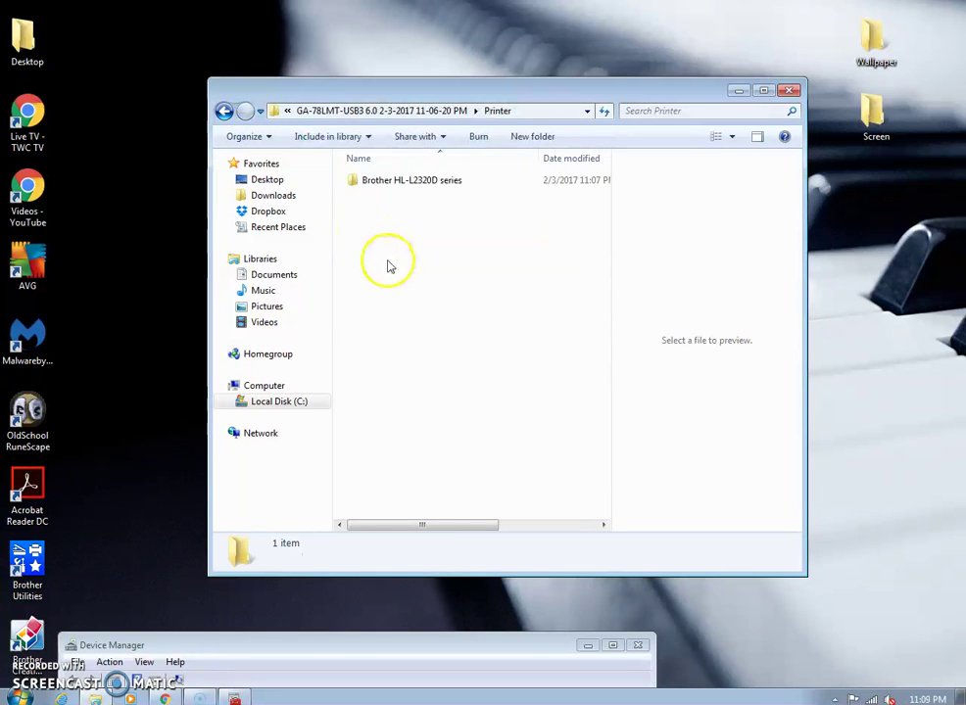
pyautogui.doubleClick(372, 182)
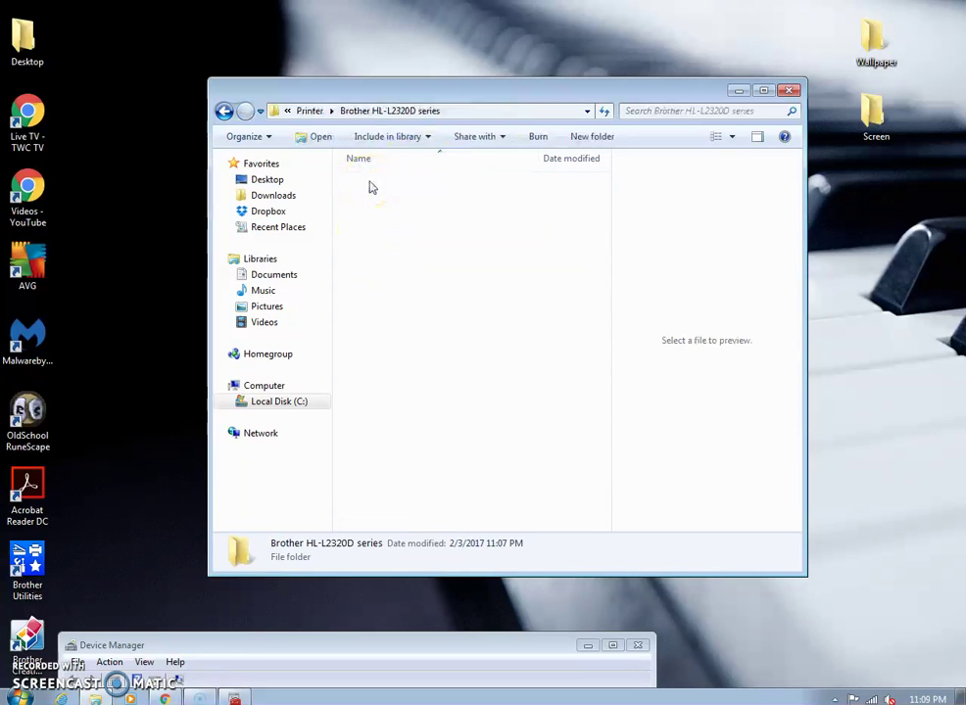
pyautogui.click(224, 111)
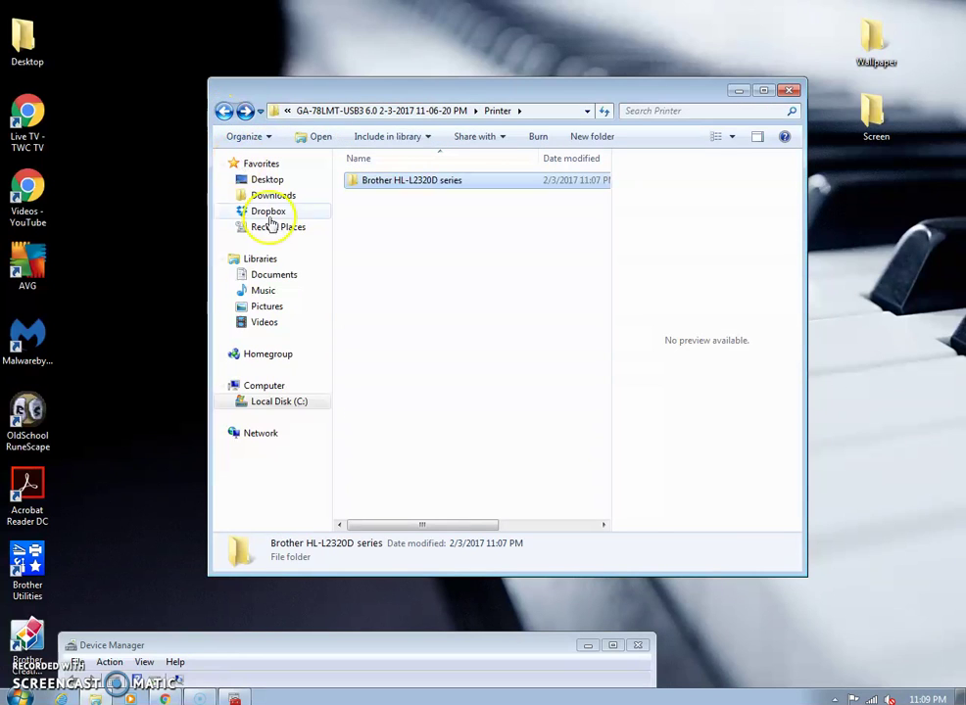
pyautogui.click(224, 112)
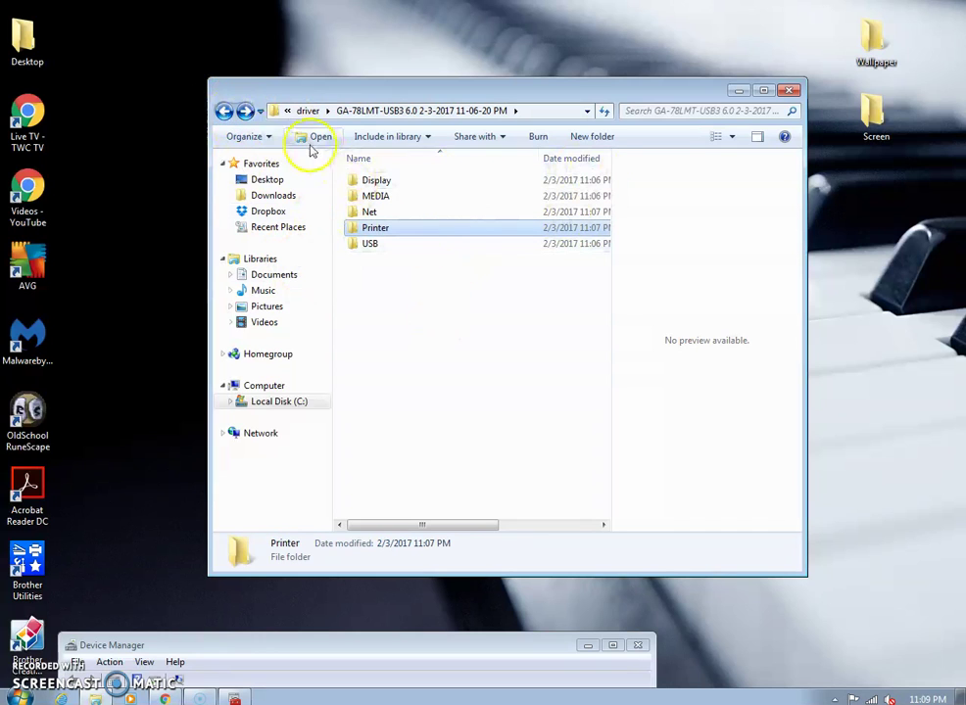
pyautogui.click(224, 111)
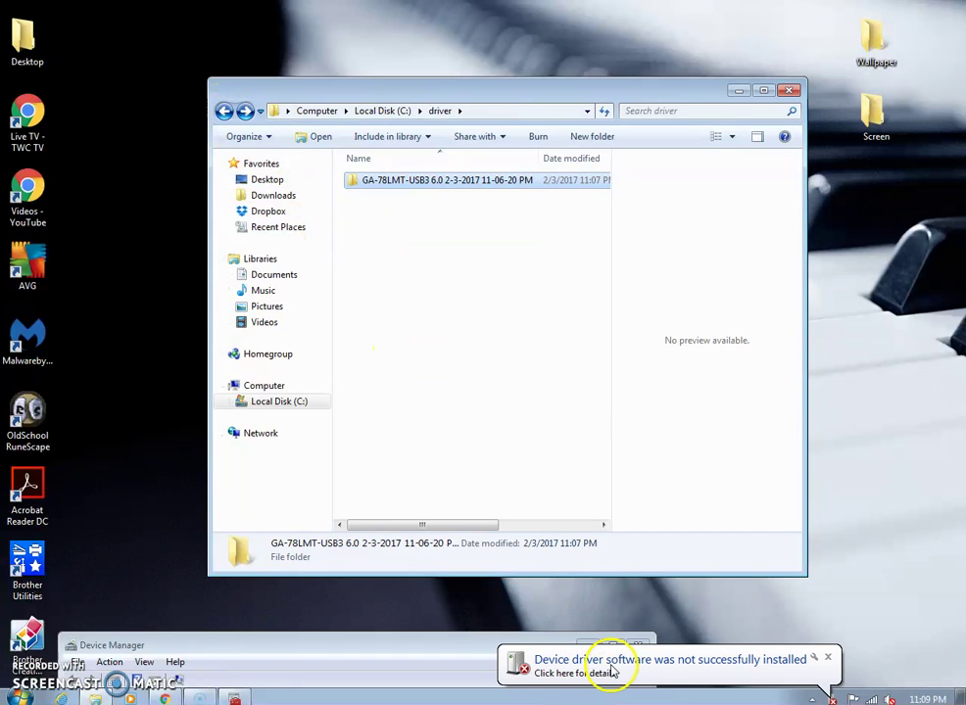
# Step: Bring the Device Manager window fully into view and select the Realtek PCIe GBE Family Controller under Network adapters
pyautogui.click(568, 674)
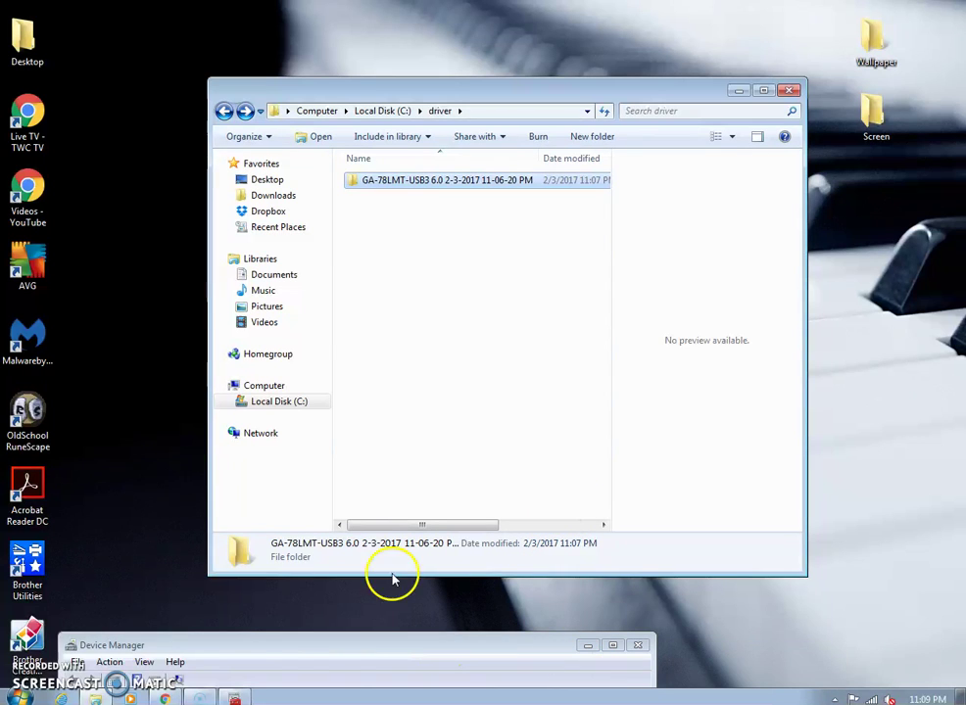
pyautogui.moveTo(285, 643); pyautogui.dragTo(336, 382)
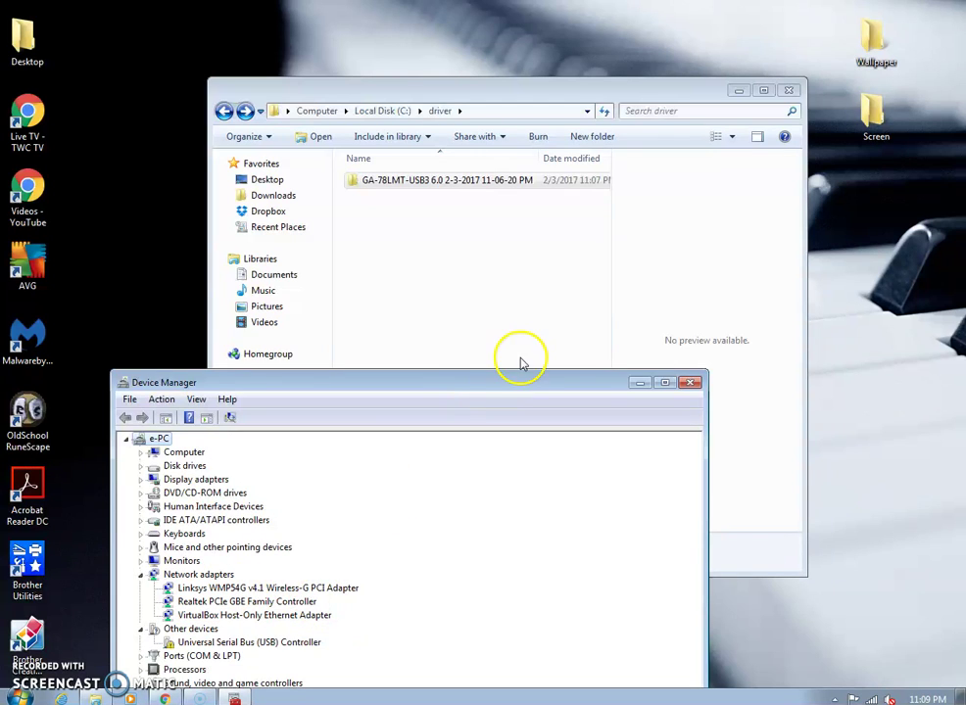
pyautogui.moveTo(474, 388); pyautogui.dragTo(554, 288)
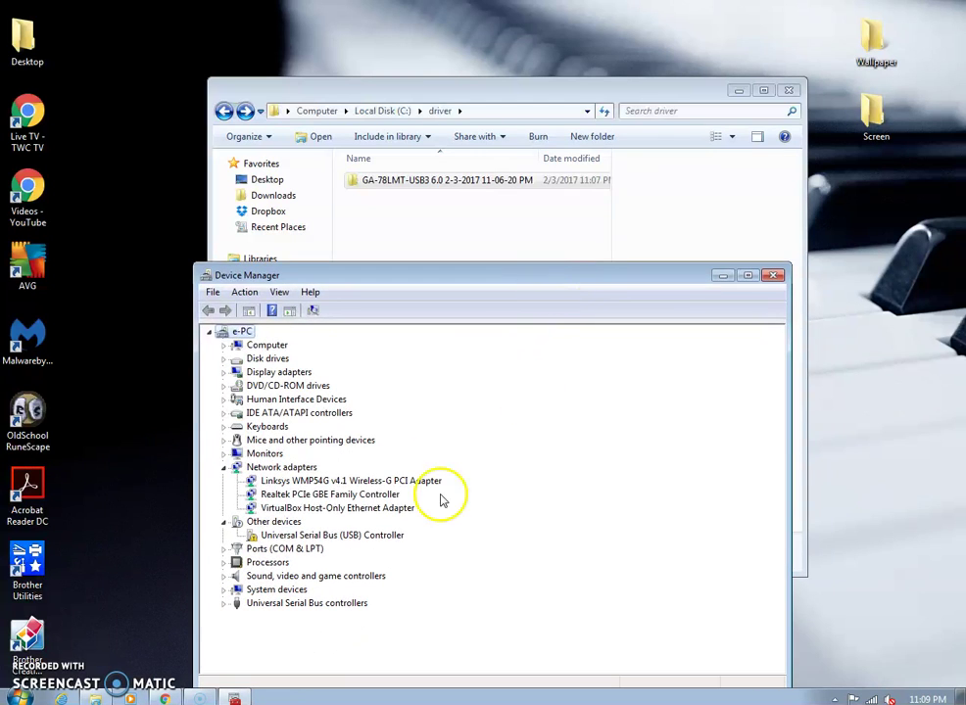
pyautogui.click(270, 498)
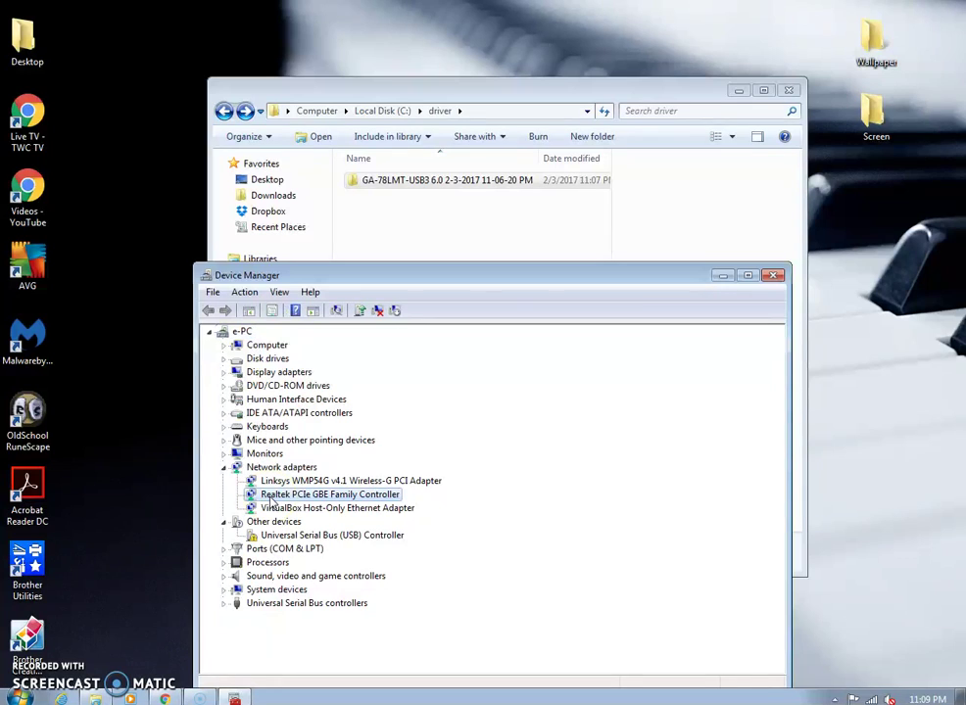
# Step: Start updating the driver of the Universal Serial Bus (USB) Controller under Other devices, choosing to browse the computer for driver software
pyautogui.rightClick(271, 500)
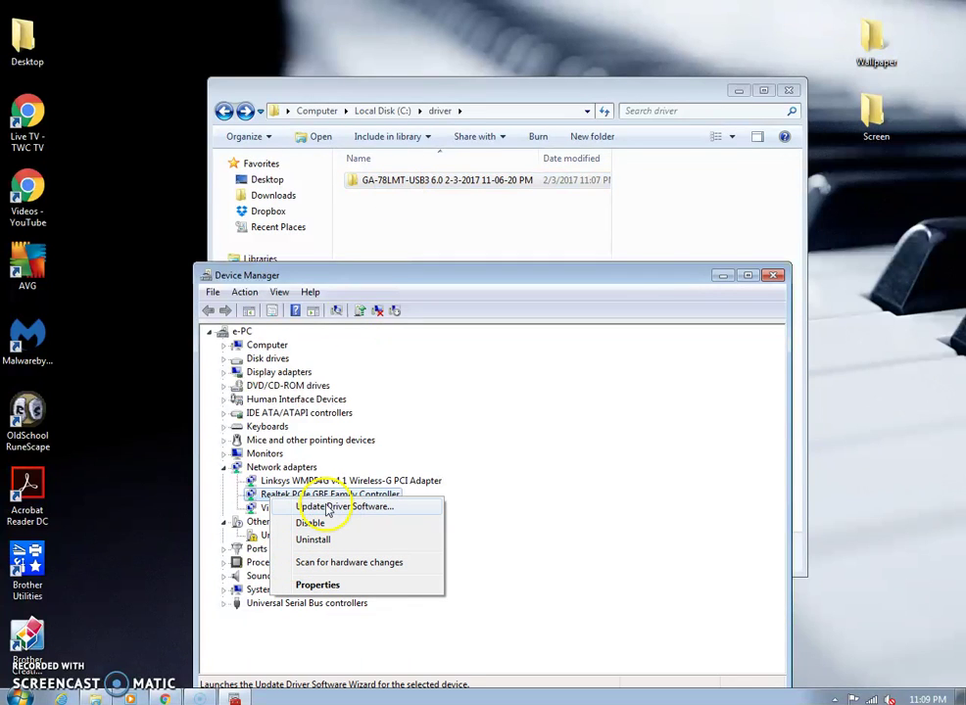
pyautogui.click(282, 534)
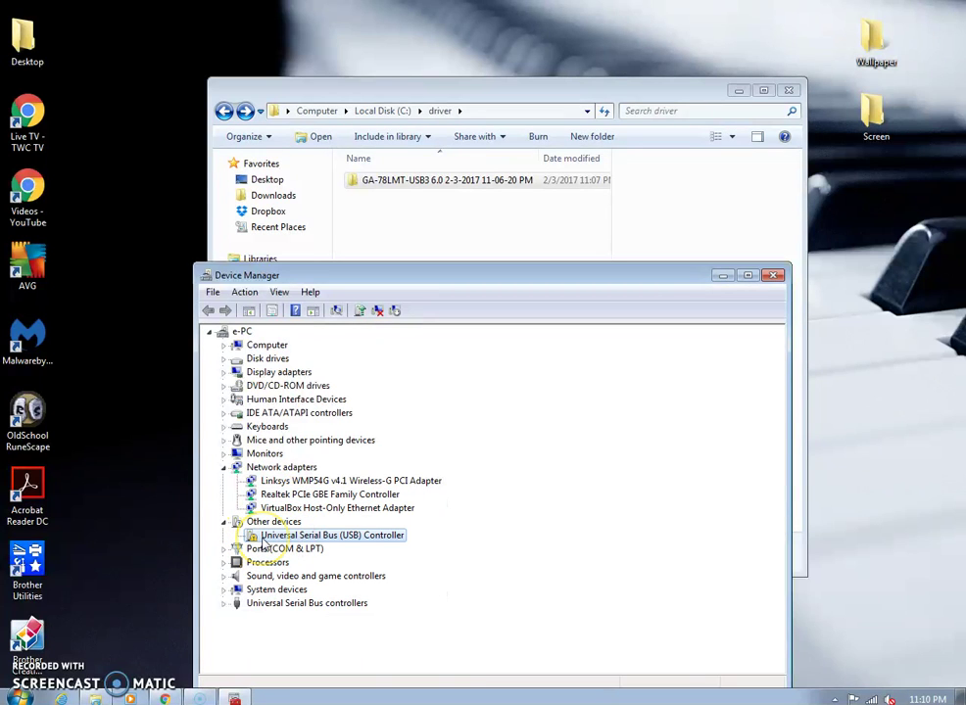
pyautogui.rightClick(263, 539)
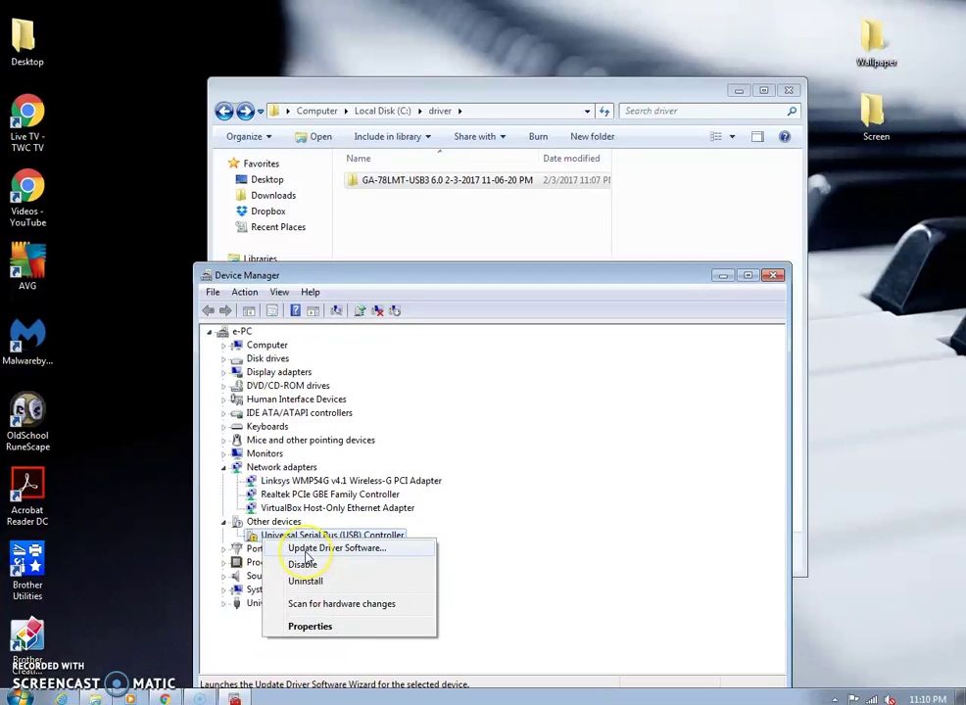
pyautogui.click(307, 550)
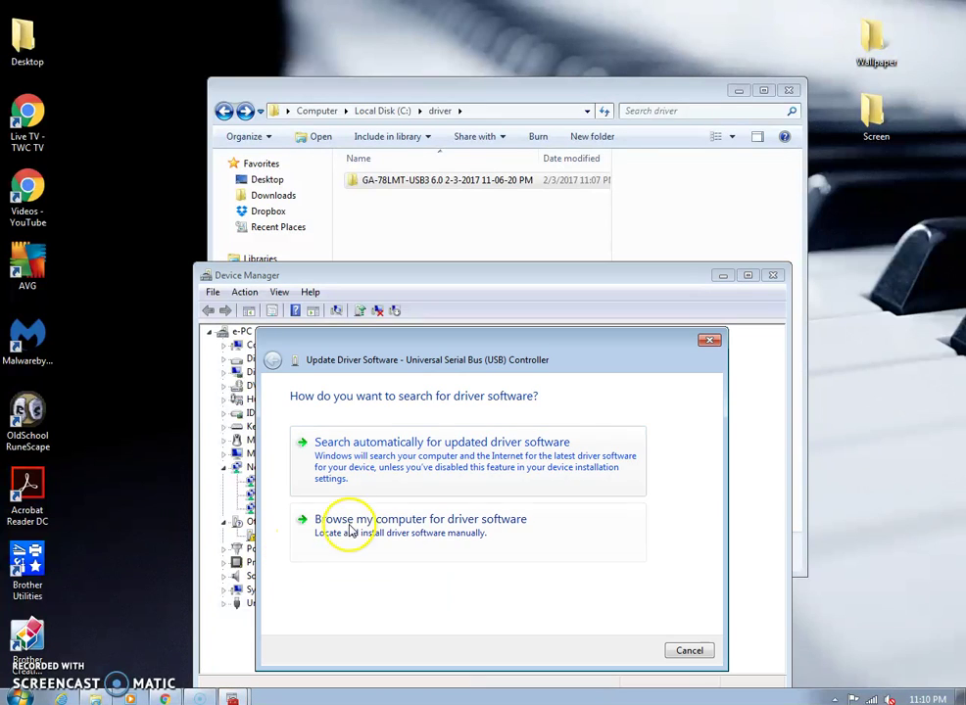
pyautogui.click(369, 534)
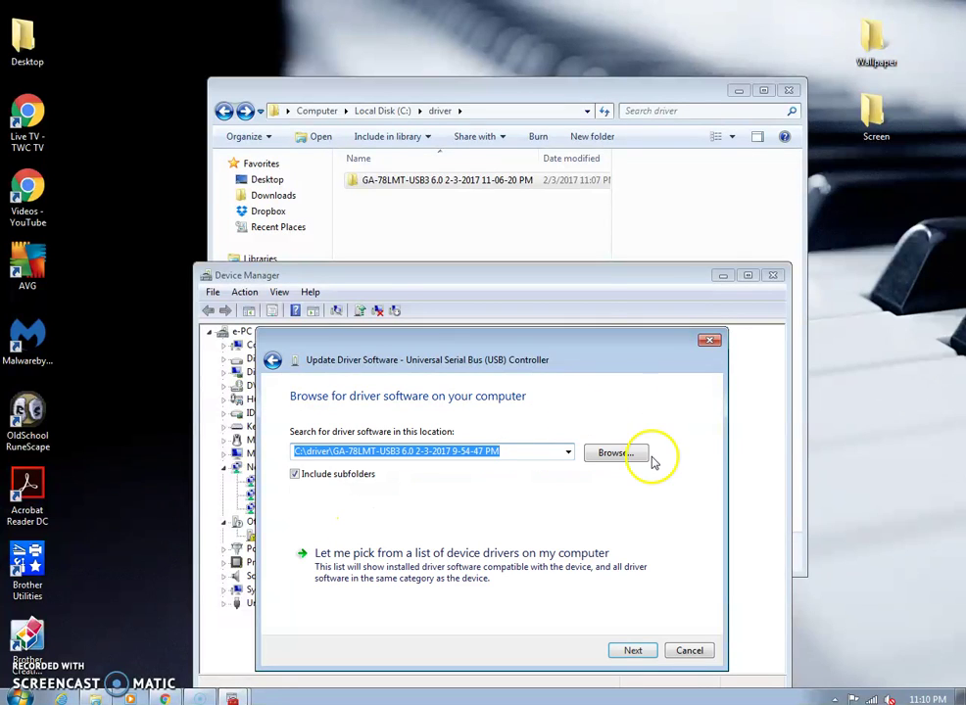
pyautogui.click(621, 453)
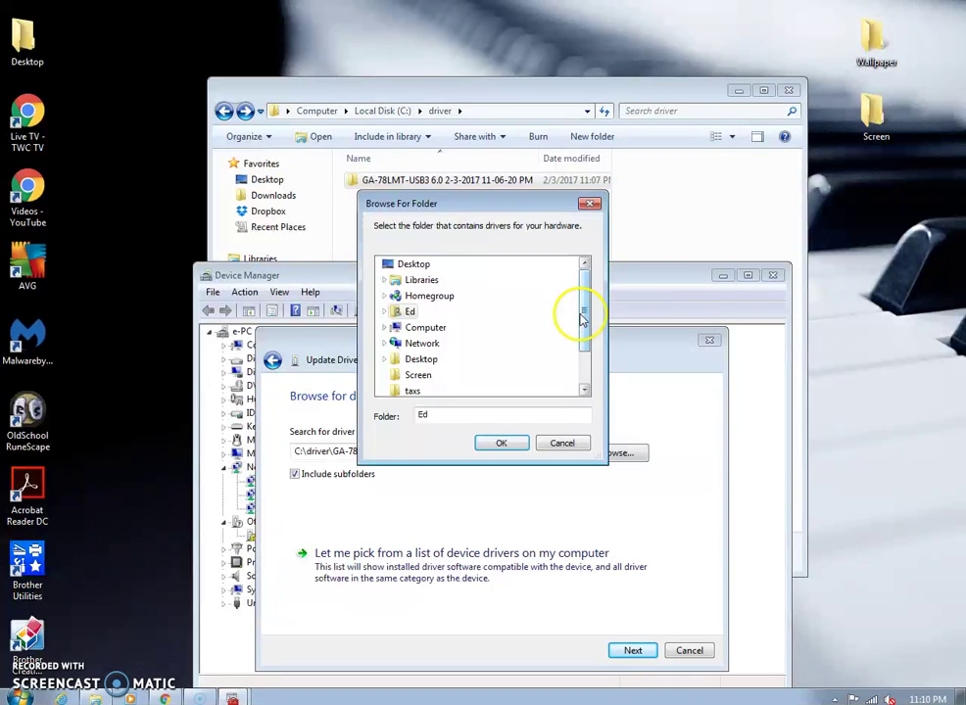
pyautogui.moveTo(581, 323); pyautogui.dragTo(495, 339)
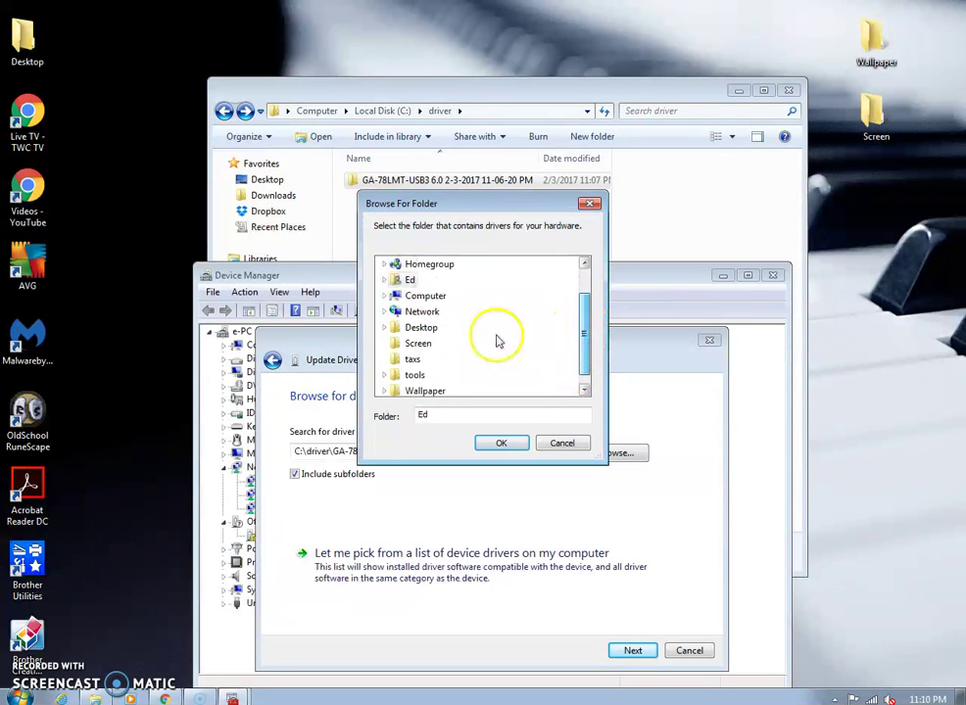
pyautogui.click(387, 298)
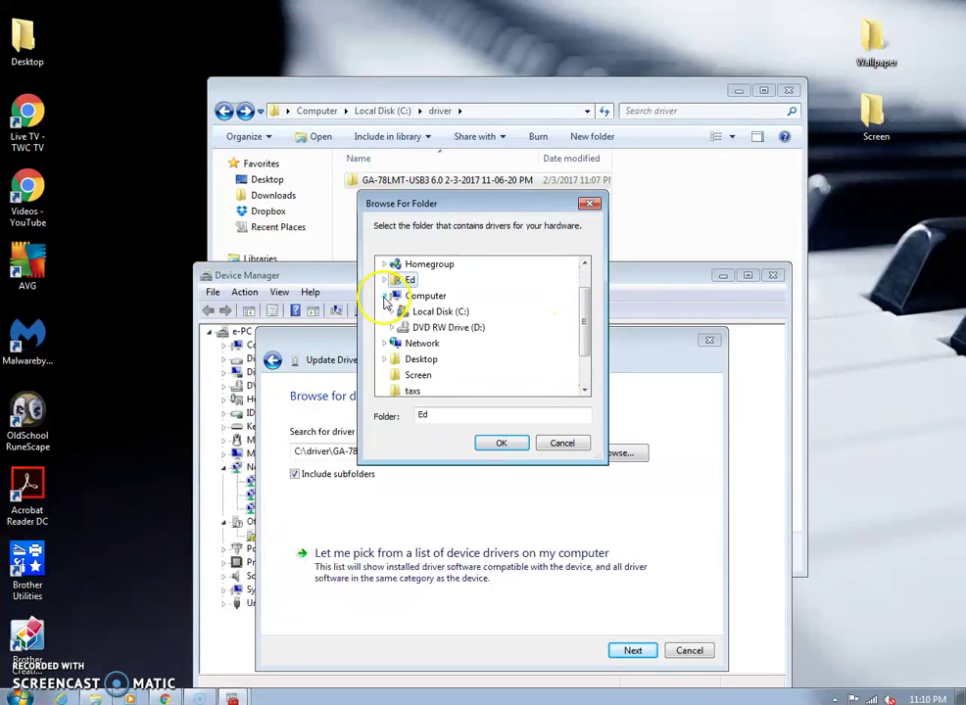
pyautogui.click(421, 312)
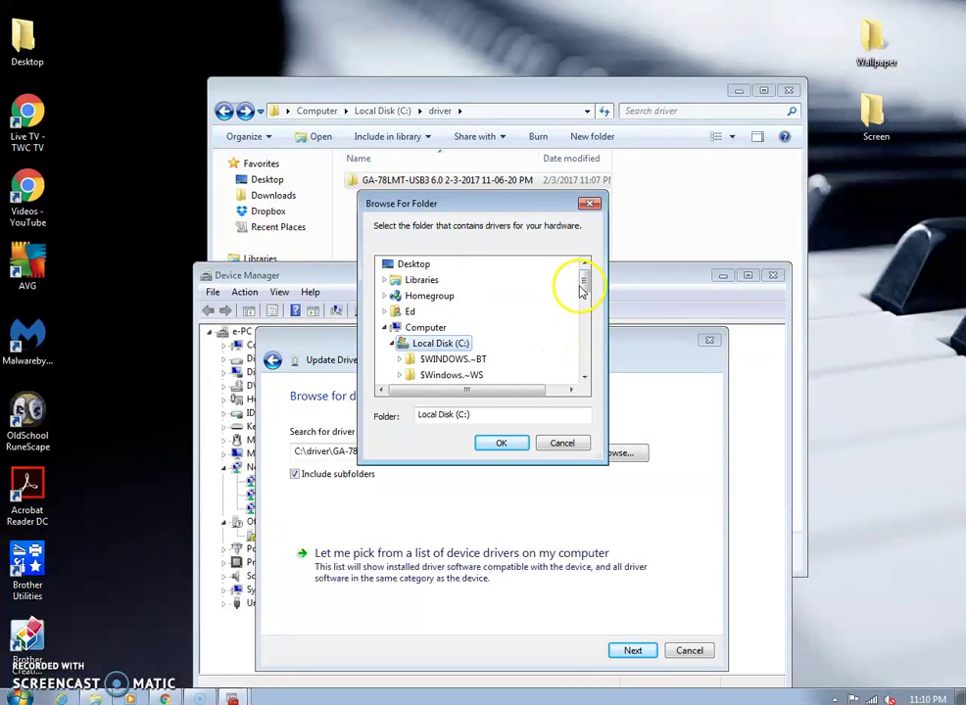
pyautogui.moveTo(583, 287); pyautogui.dragTo(535, 314)
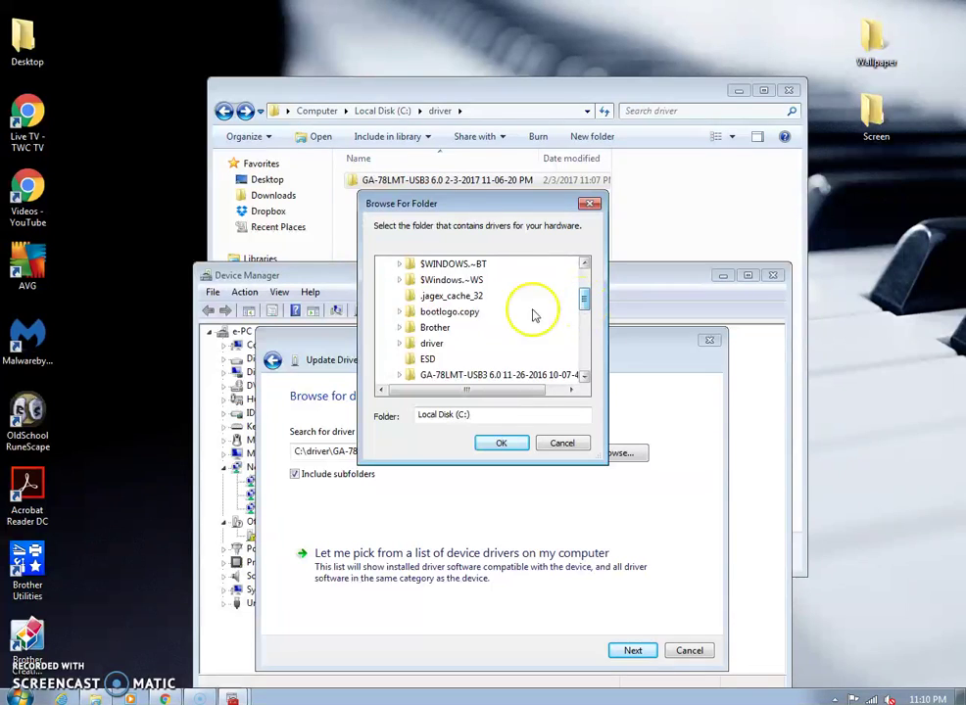
pyautogui.click(399, 344)
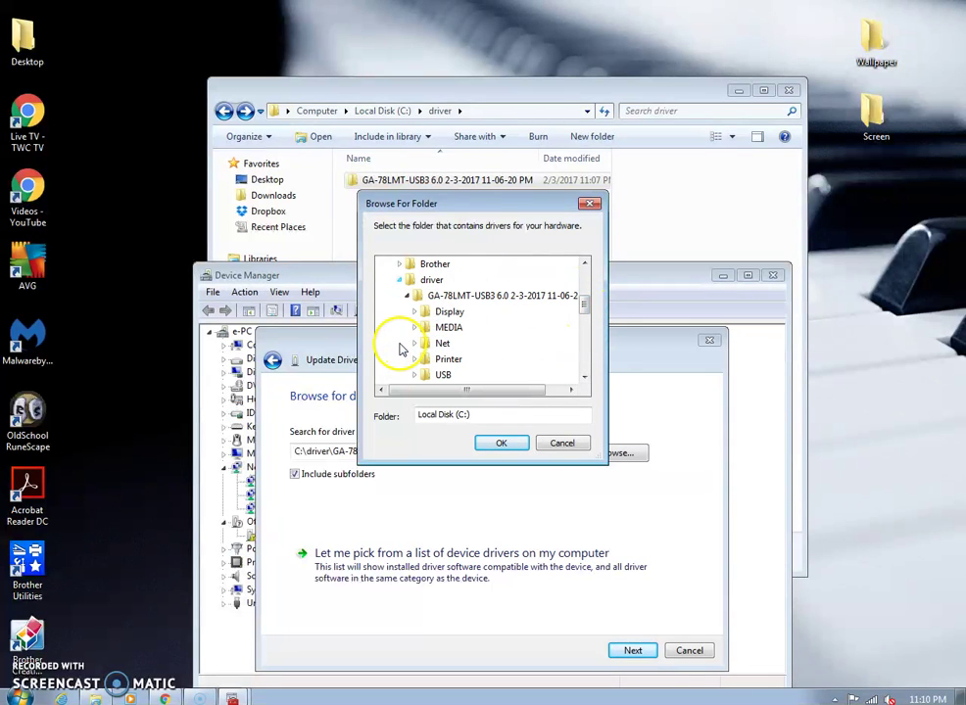
pyautogui.click(456, 299)
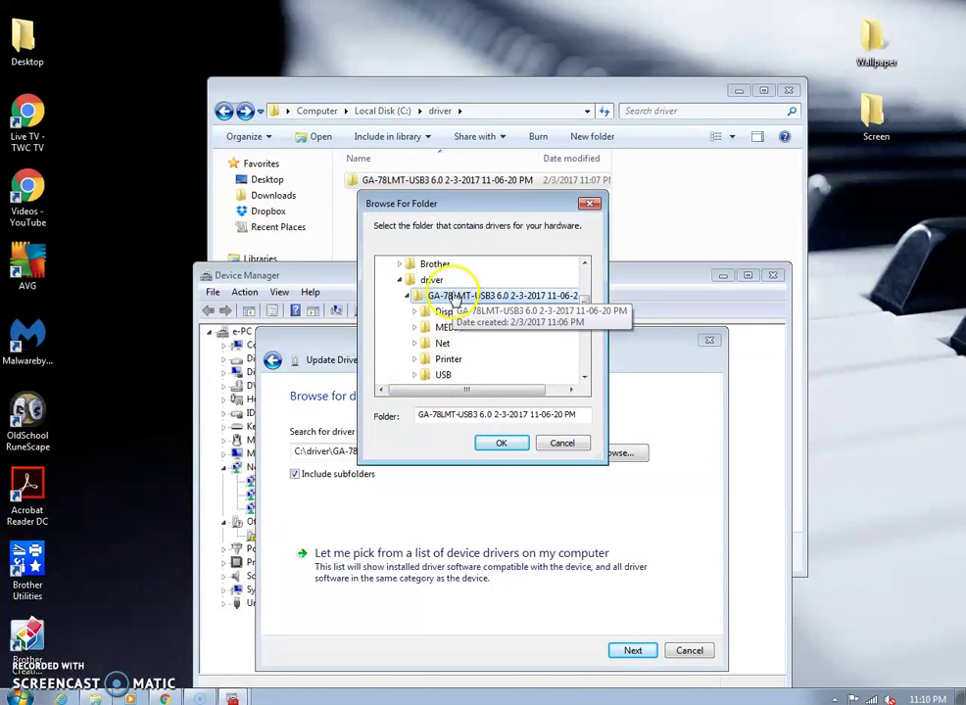
pyautogui.click(494, 445)
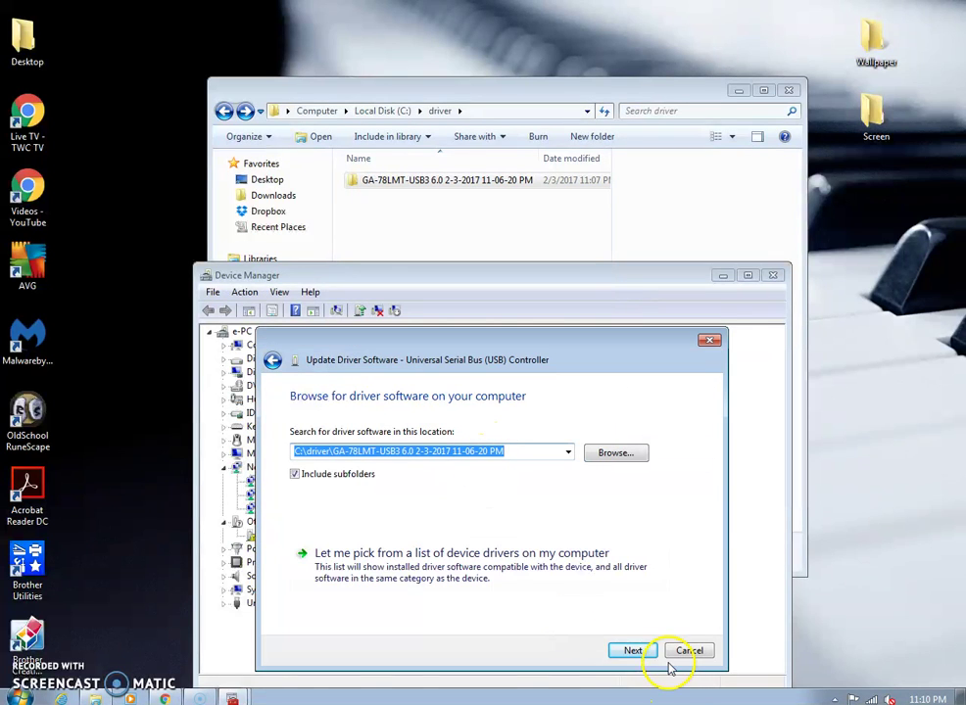
# Step: Try to install the USB controller driver from the chosen folder, and close the update wizard and Device Manager
pyautogui.click(633, 650)
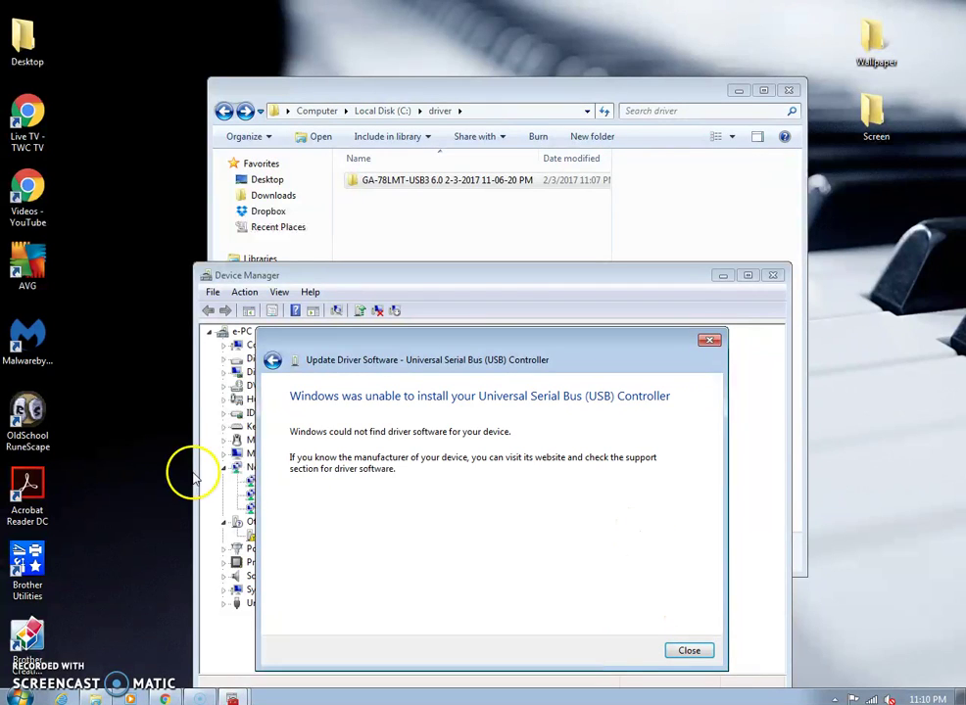
pyautogui.click(709, 340)
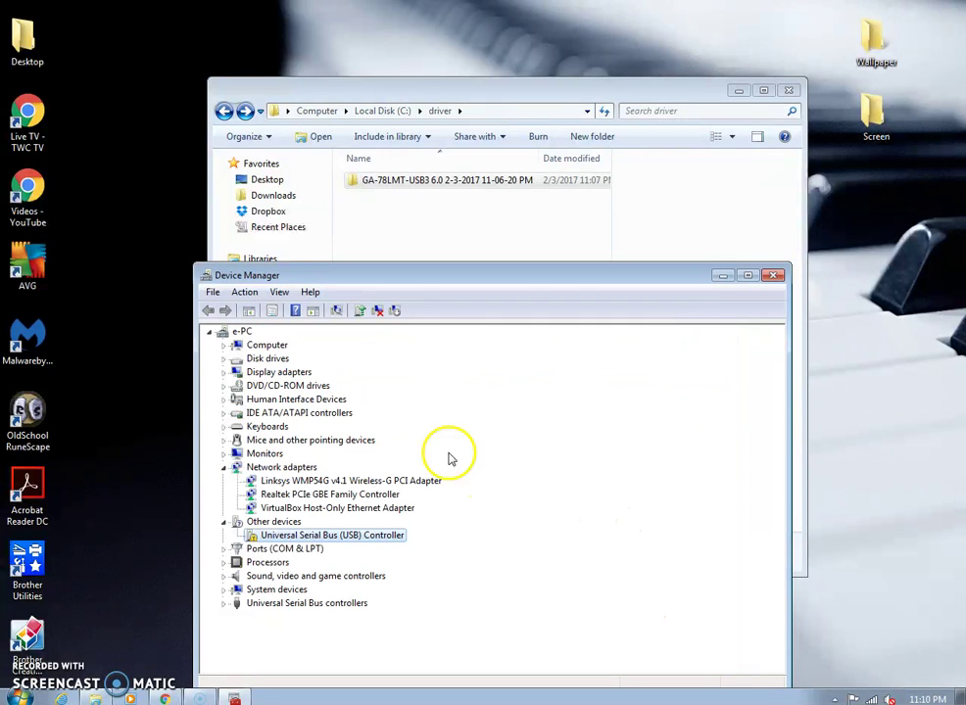
pyautogui.click(775, 278)
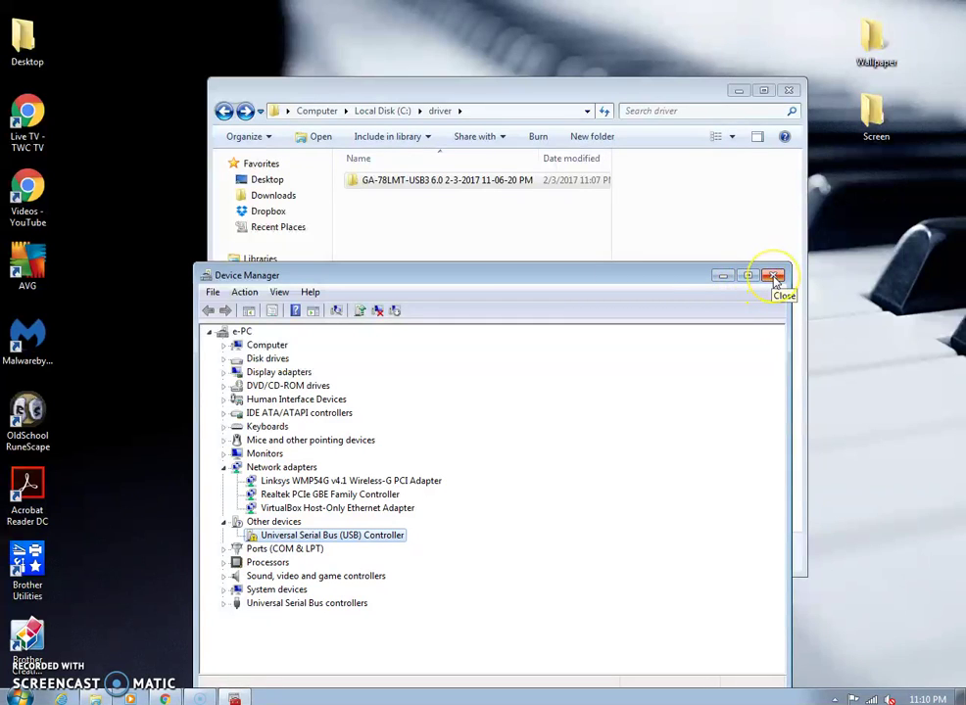
pyautogui.click(775, 278)
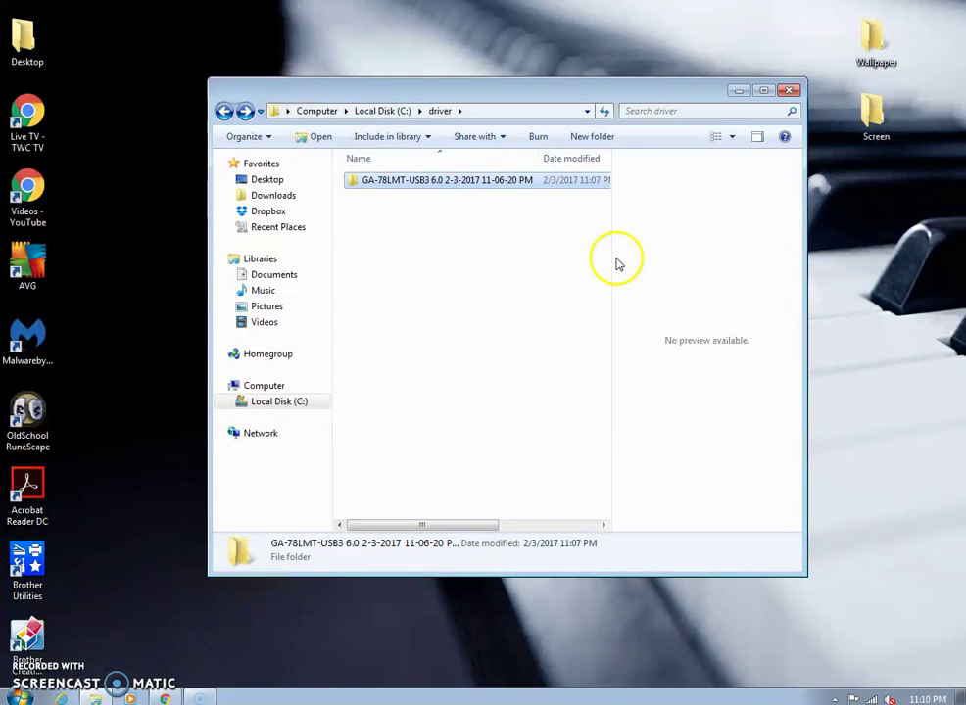
# Step: Inspect the Linksys WMP54G v4.1 Wireless-G PCI Adapter driver files in the backup's Net folder and return to Net
pyautogui.doubleClick(389, 185)
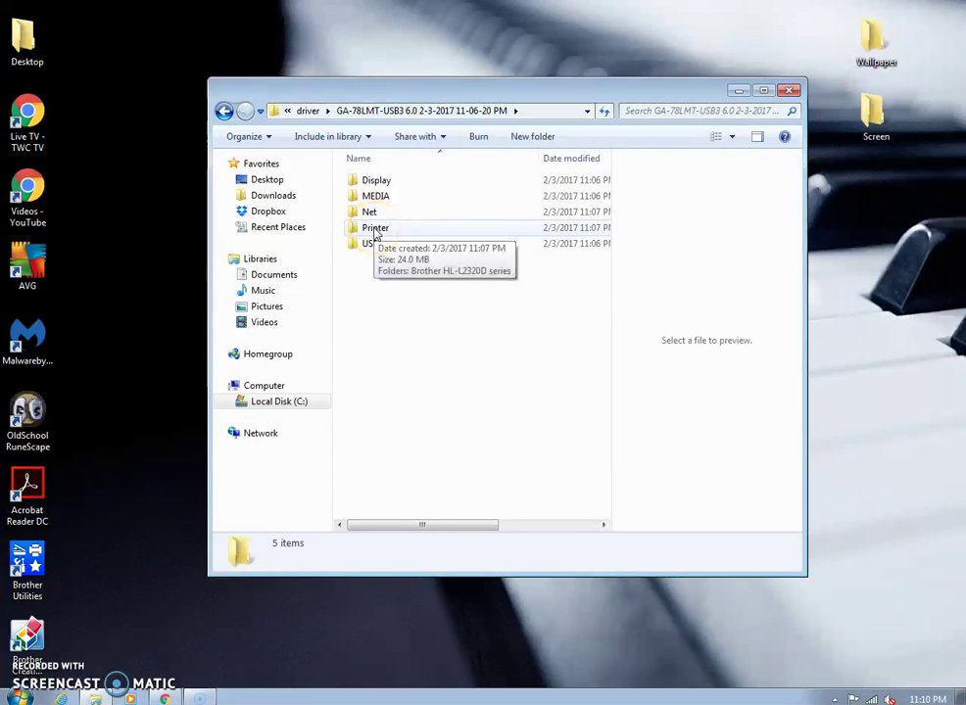
pyautogui.doubleClick(384, 214)
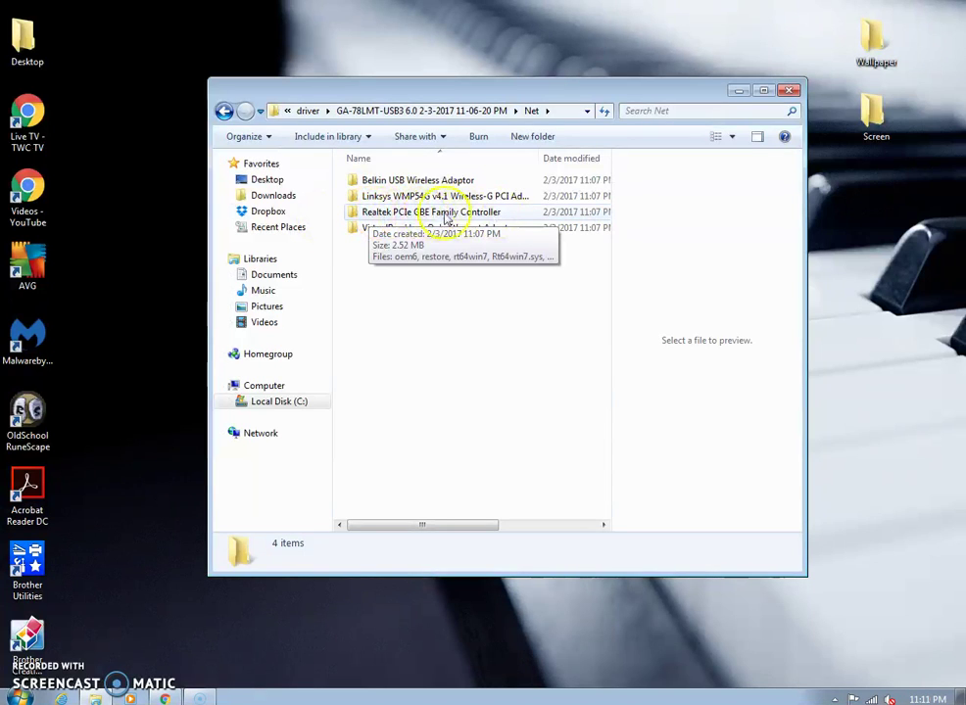
pyautogui.click(362, 201)
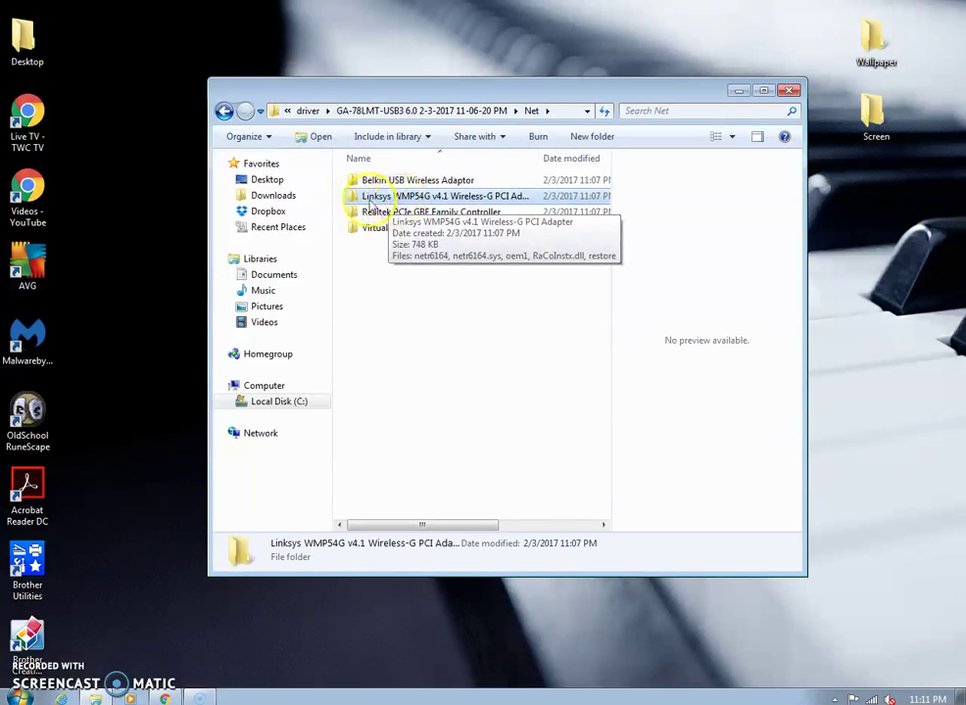
pyautogui.doubleClick(364, 197)
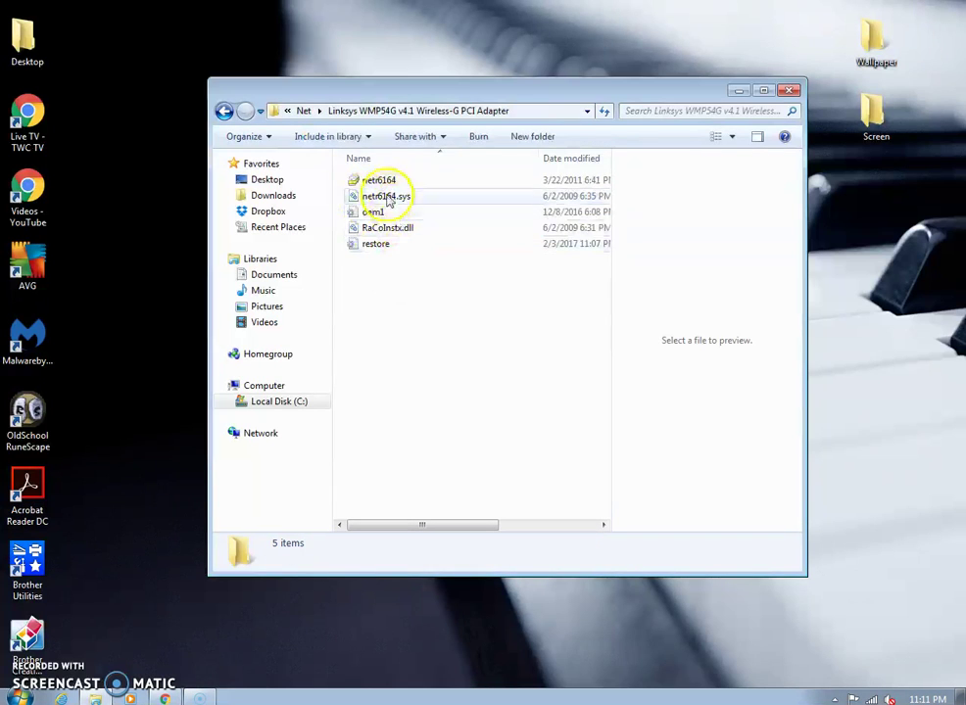
pyautogui.click(224, 111)
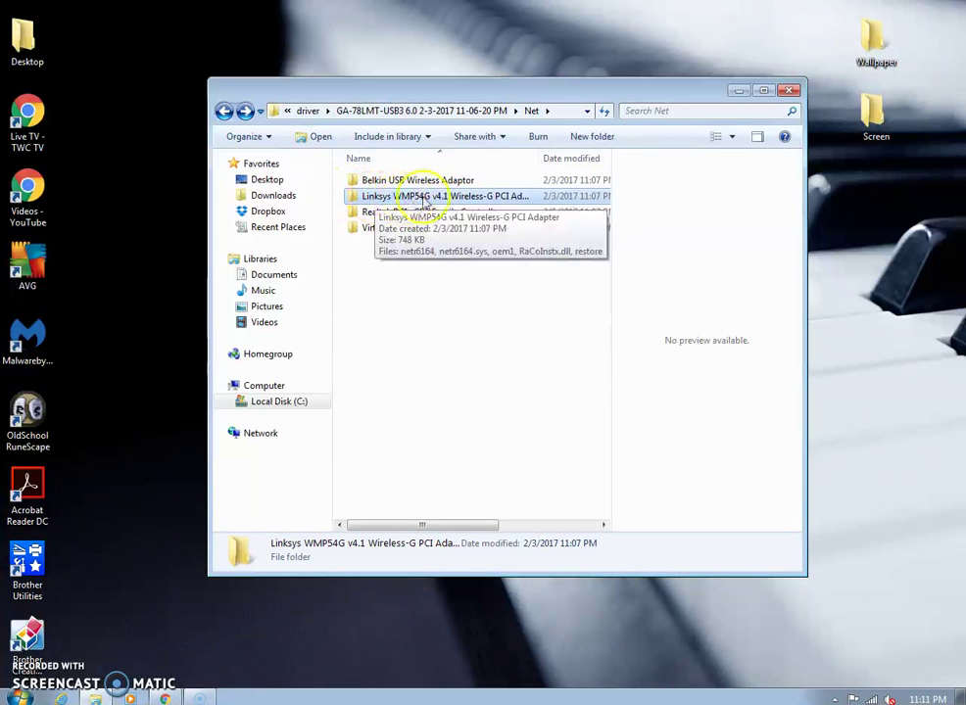
# Step: Inspect the Belkin USB Wireless Adaptor driver files and return to the dated backup folder
pyautogui.doubleClick(368, 181)
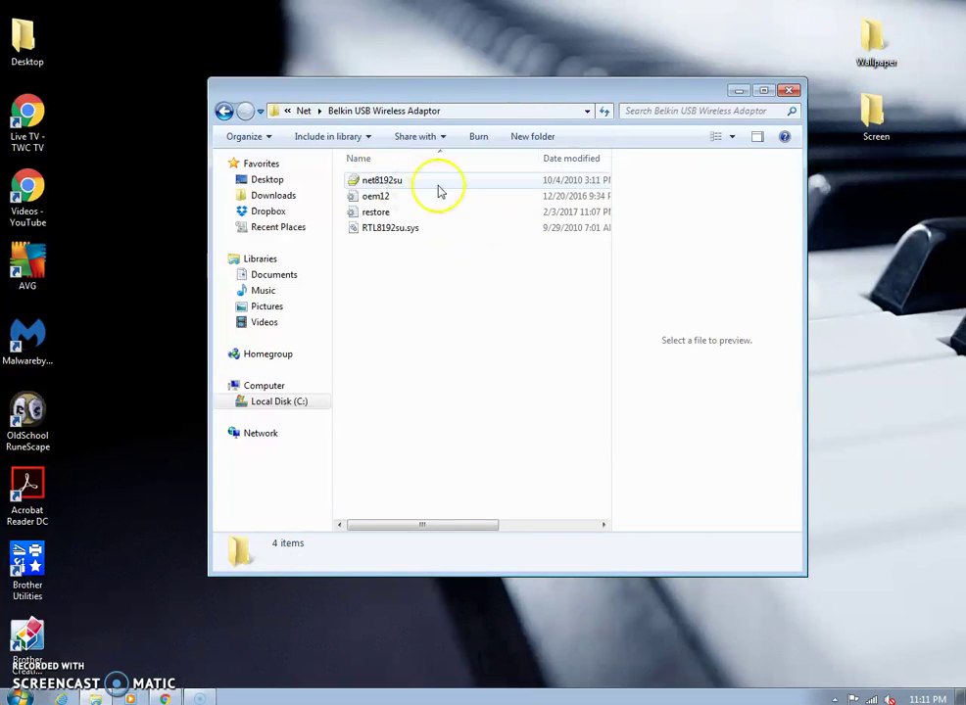
pyautogui.click(224, 111)
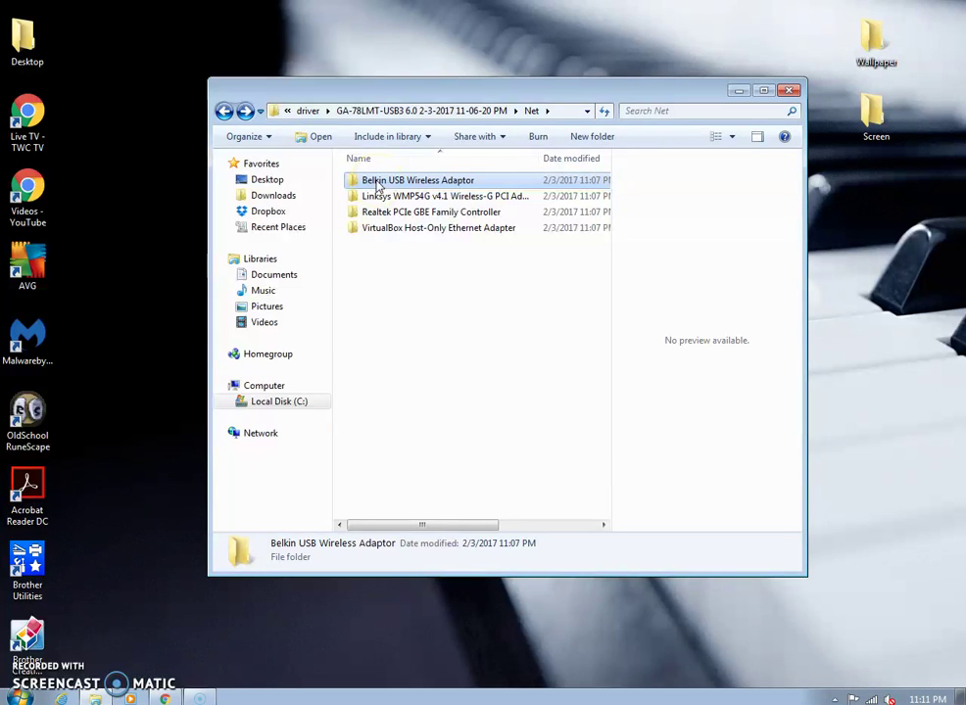
pyautogui.click(225, 114)
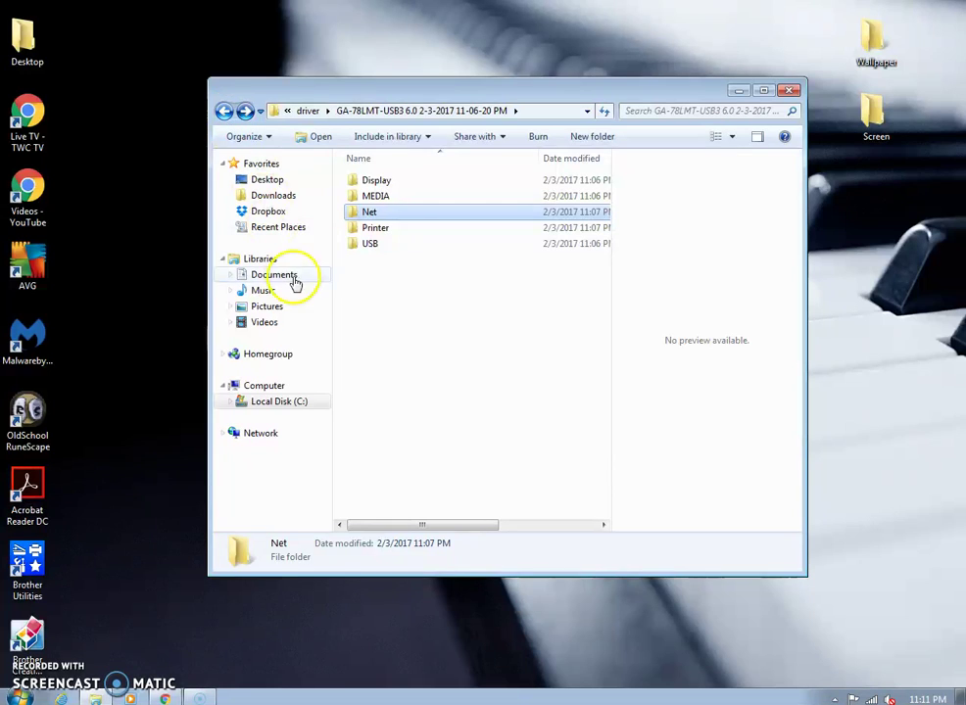
# Step: Examine the NVIDIA GeForce GT 730 entry in the backup's Display folder and close the folder window
pyautogui.click(376, 184)
pyautogui.doubleClick(376, 184)
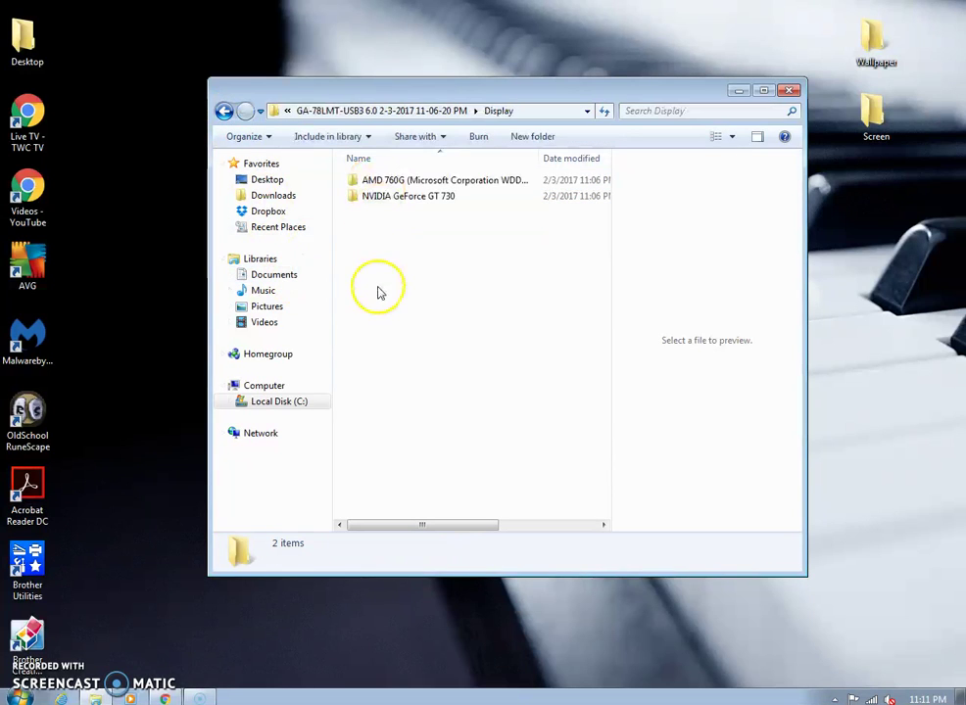
pyautogui.click(382, 201)
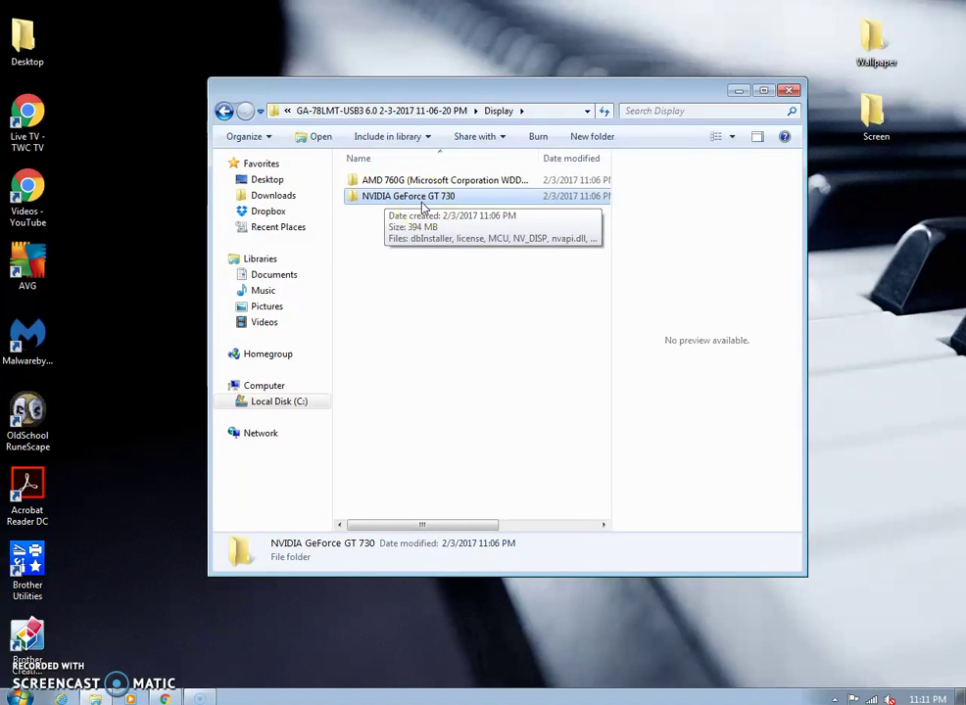
pyautogui.click(791, 91)
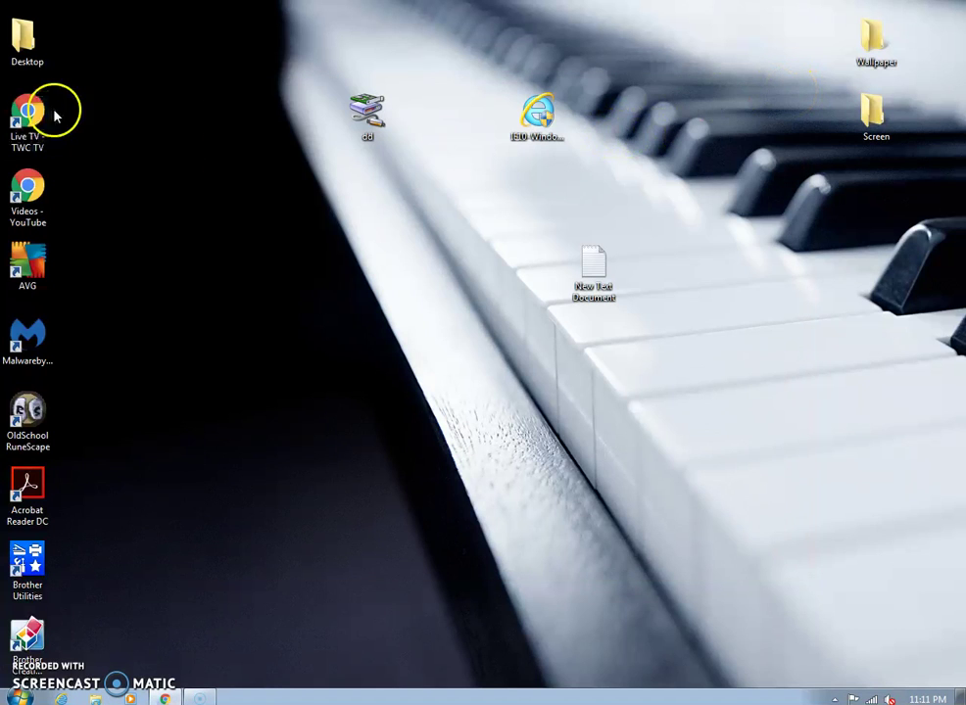